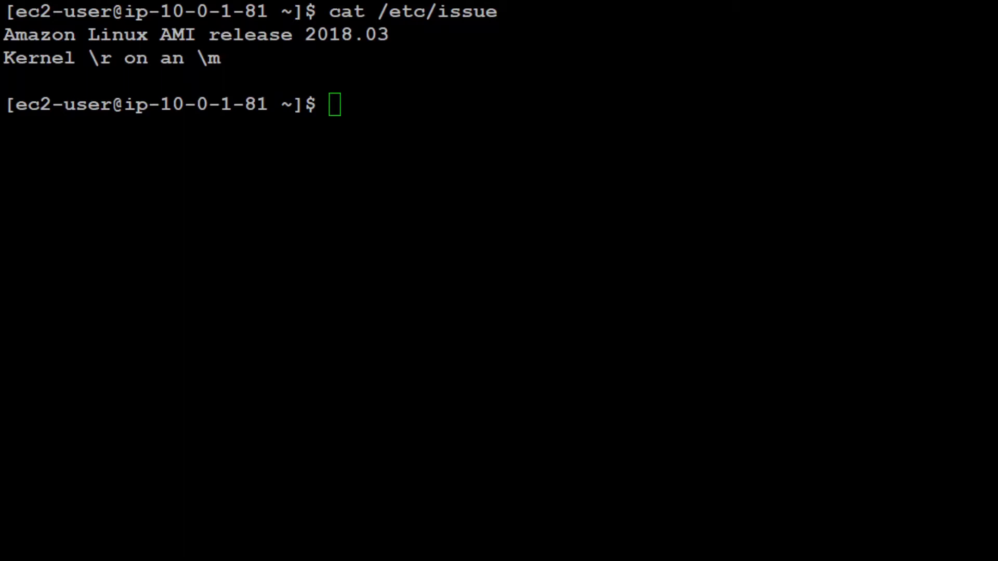
Focus the terminal after confirming the Amazon Linux AMI 2018.03 release via /etc/issue
click(499, 312)
text(yum)
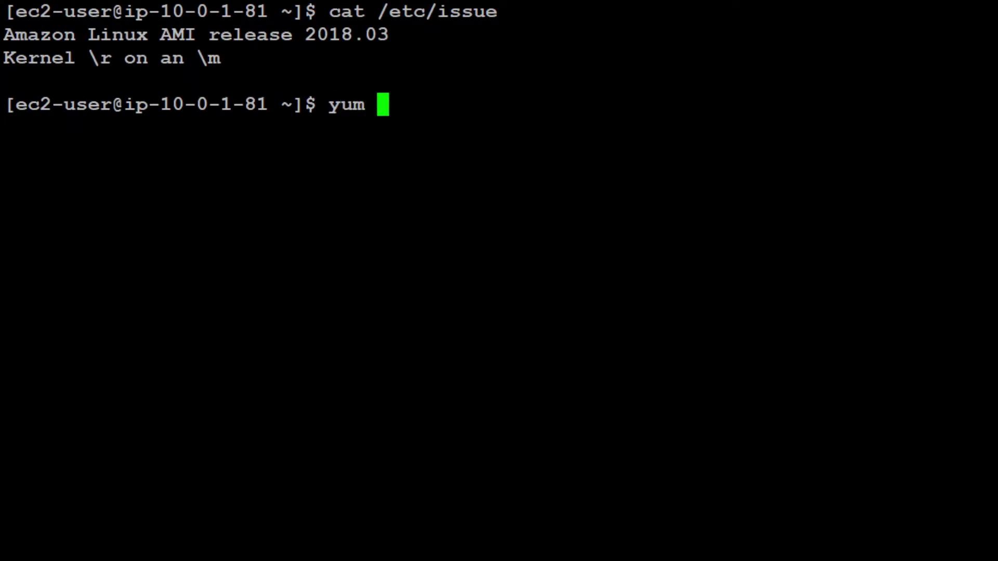
Install Apache with 'sudo yum install -y httpd'
key(BackSpace)
key(BackSpace)
key(BackSpace)
key(BackSpace)
text(s)
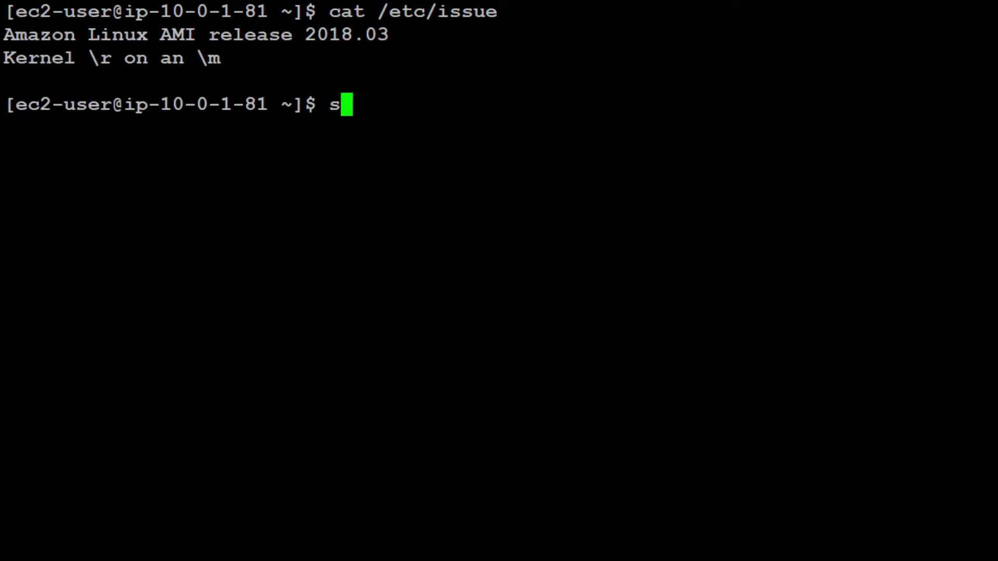
text(udo )
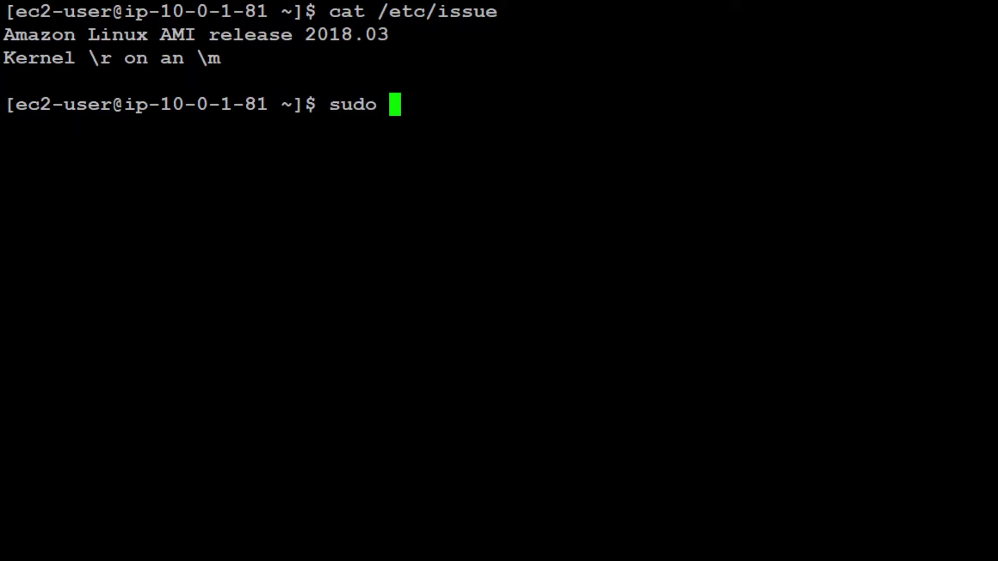
text(yum ins)
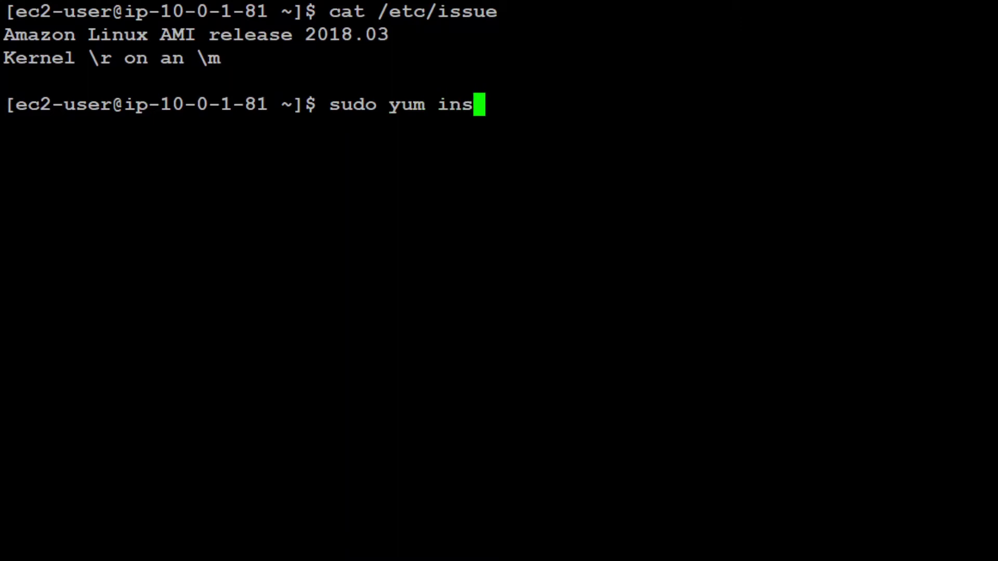
text(tall)
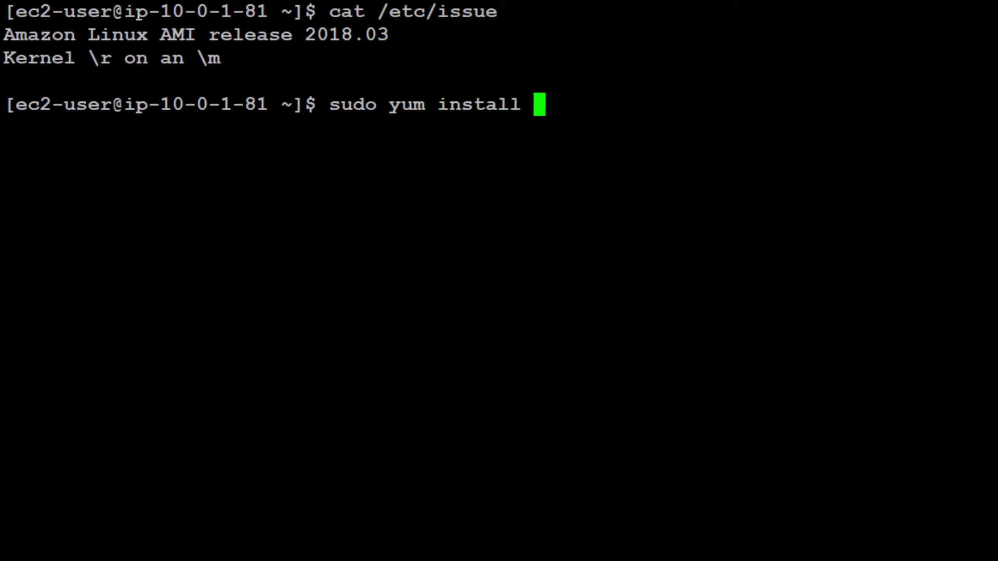
text( -y)
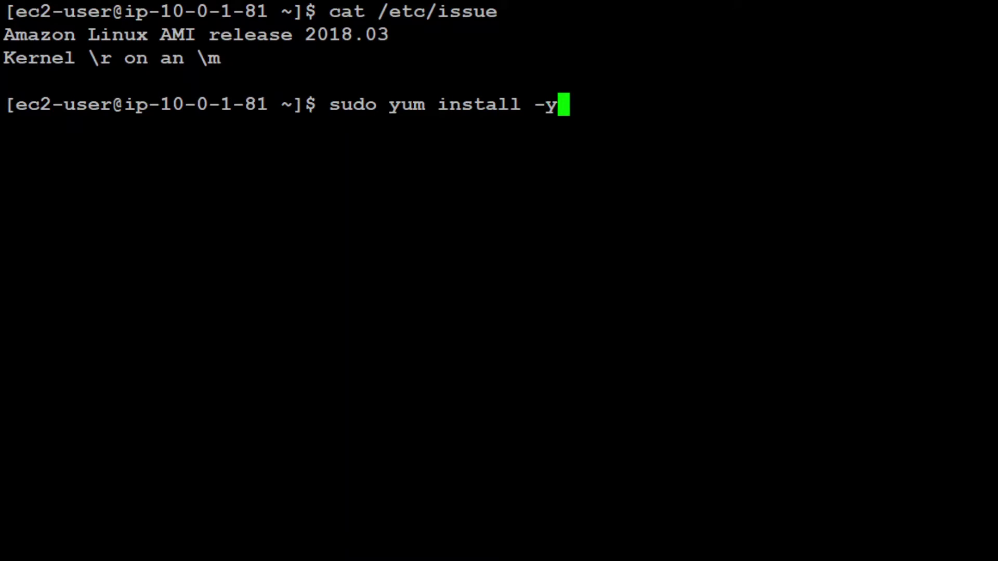
text( httpd)
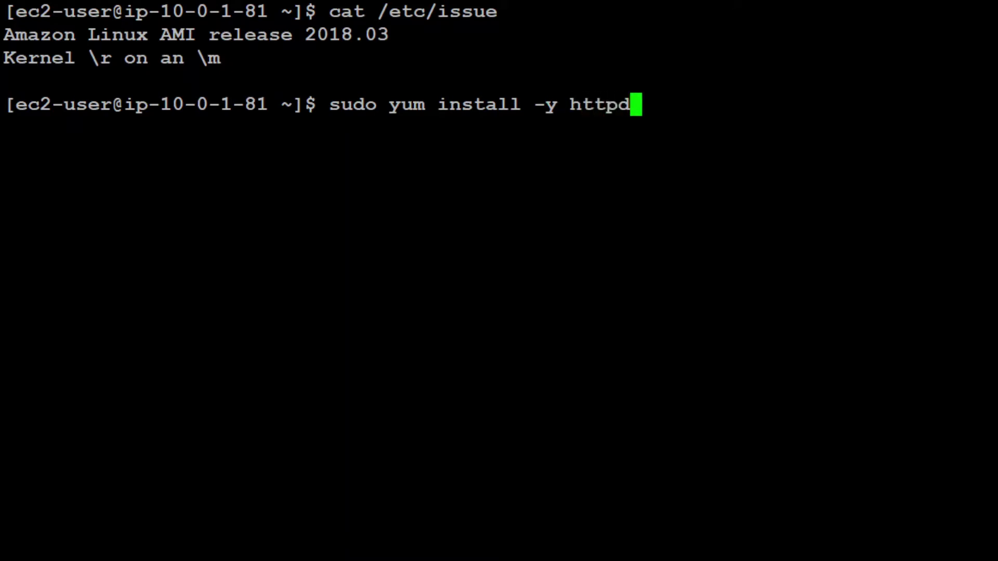
key(Return)
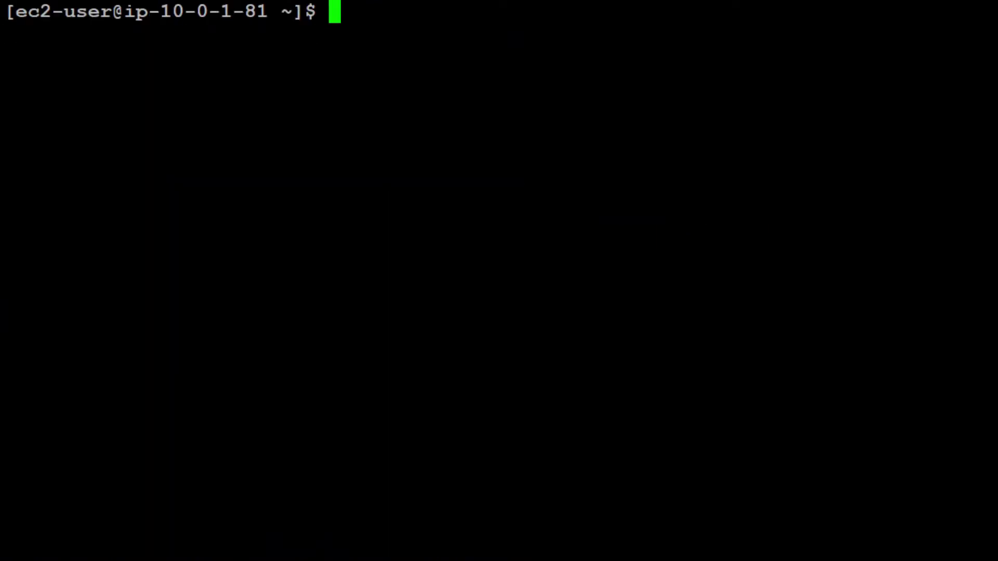
text(su)
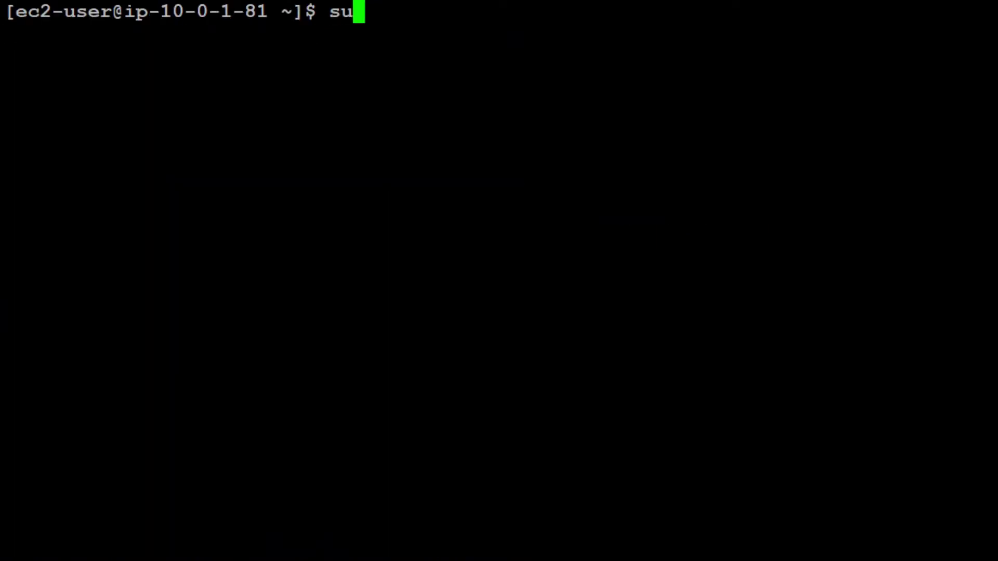
text(do ser)
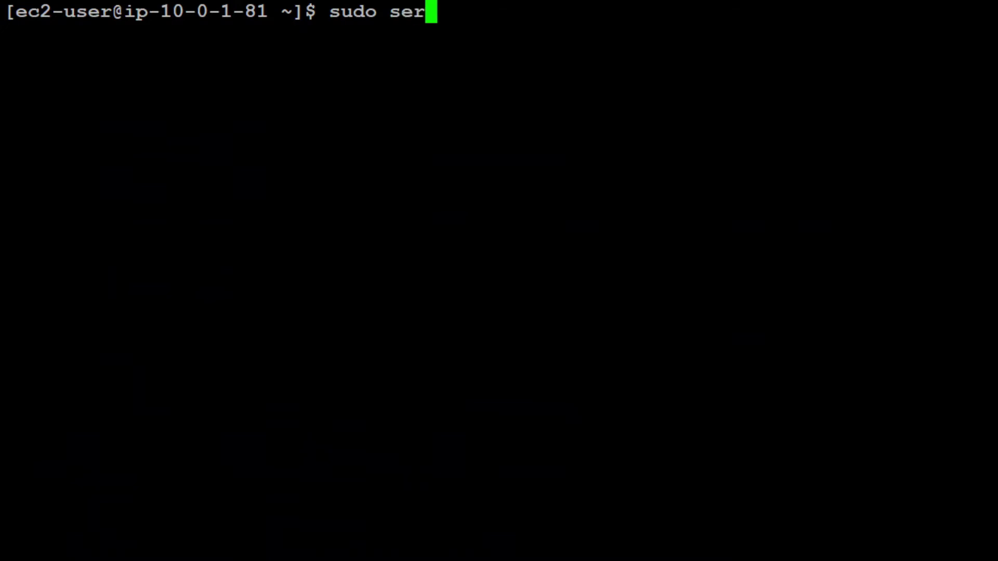
text(vice )
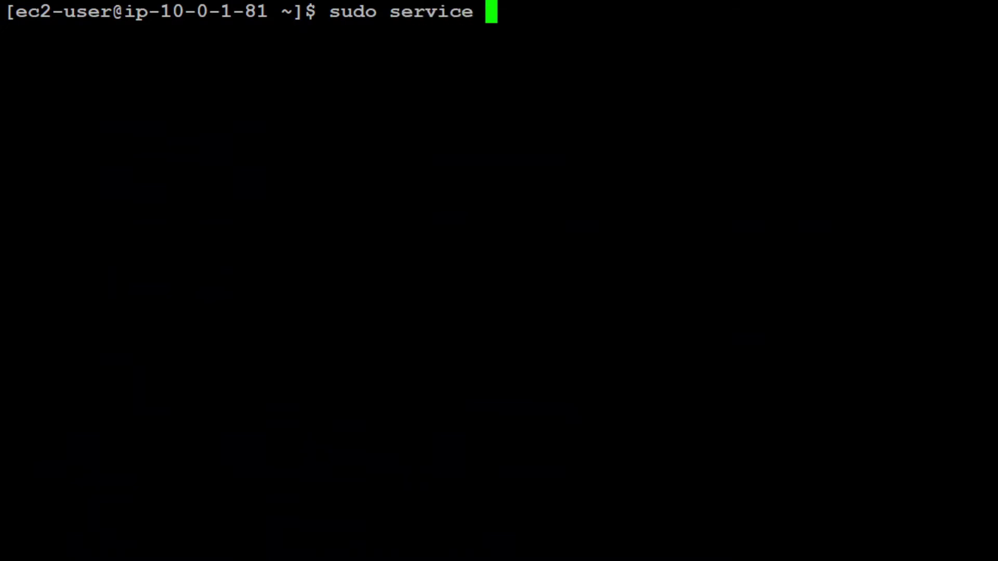
text(httpd st)
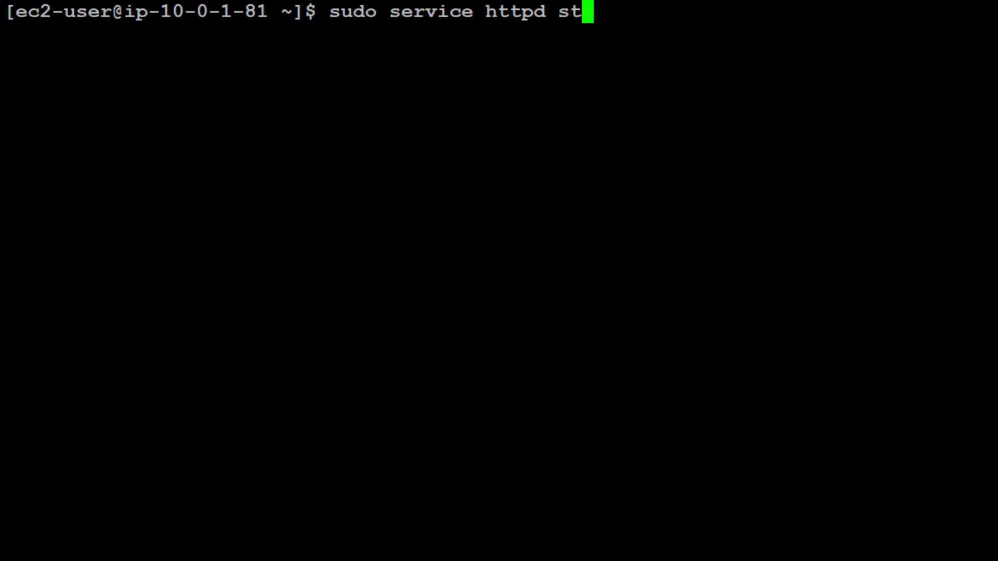
text(art)
Run 'sudo service httpd start' until it reports OK, then clear the screen
key(BackSpace)
key(Return)
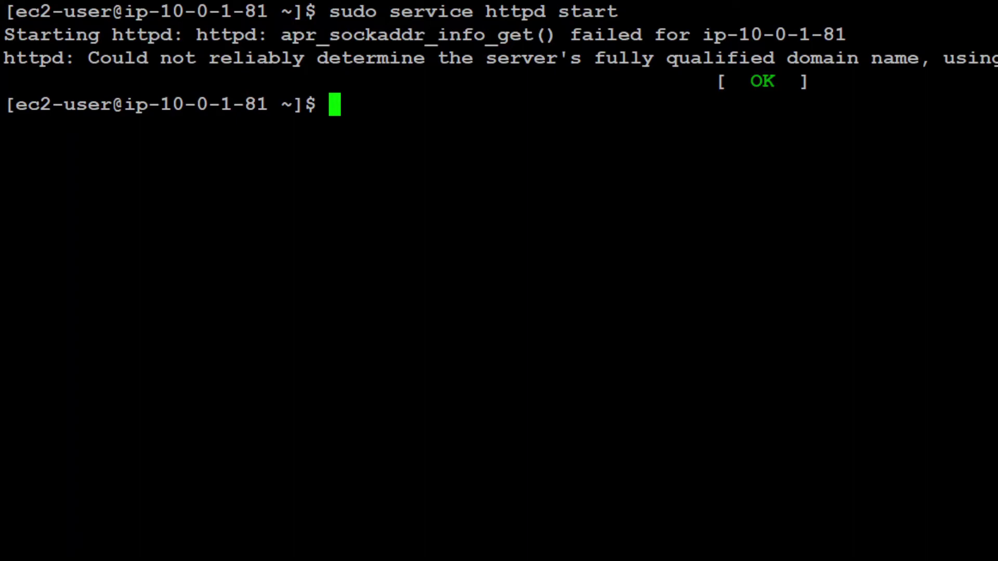
text(clear)
key(Return)
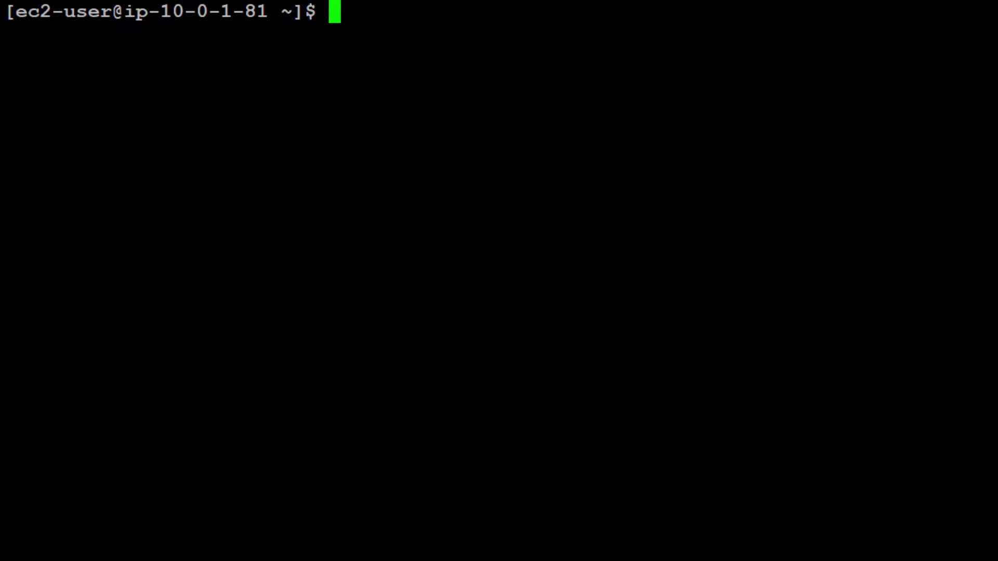
text(cd )
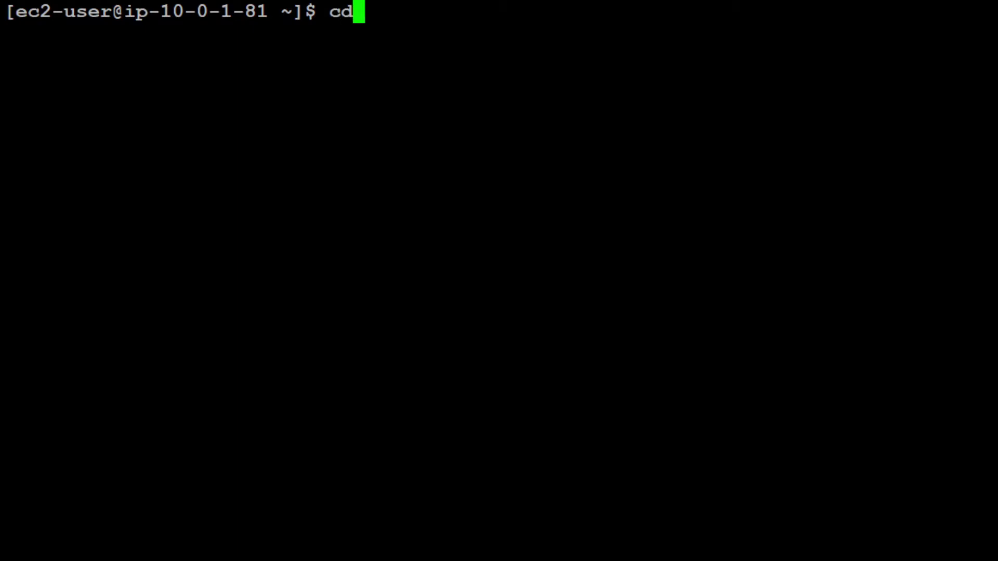
text(/v)
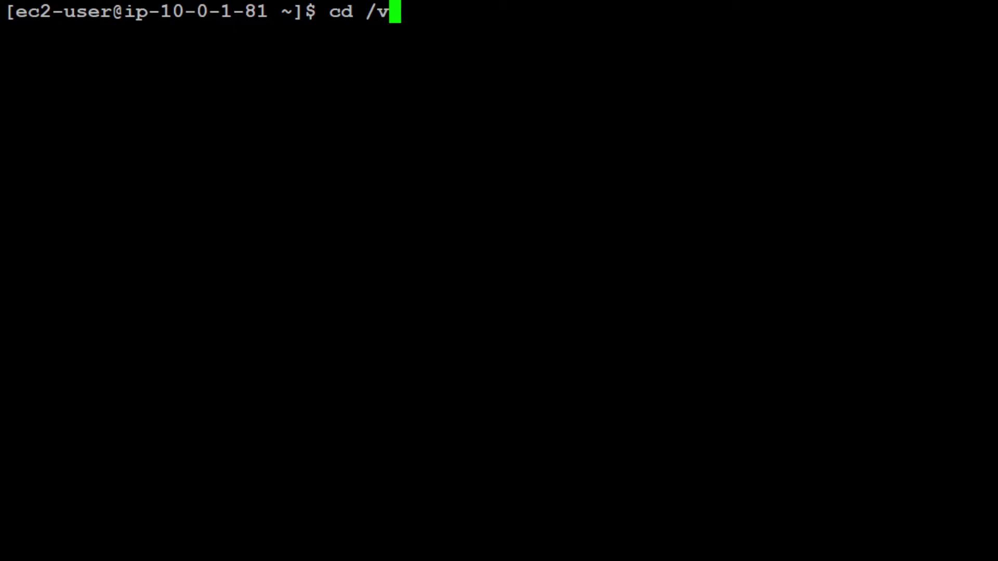
text(ar/w)
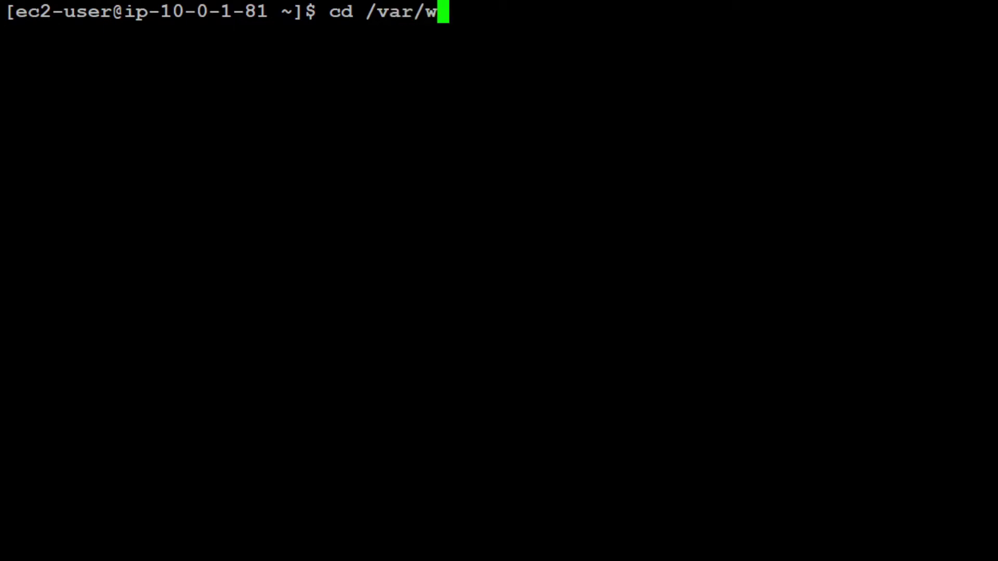
text(ww/htm)
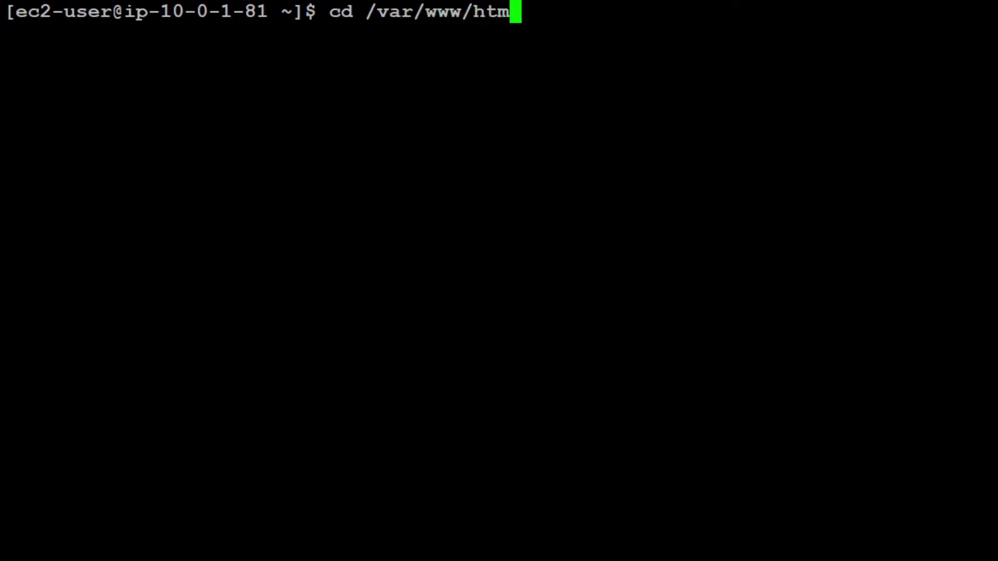
text(l)
Change into /var/www/html and clear the screen with Ctrl+L
key(Return)
key(ctrl+l)
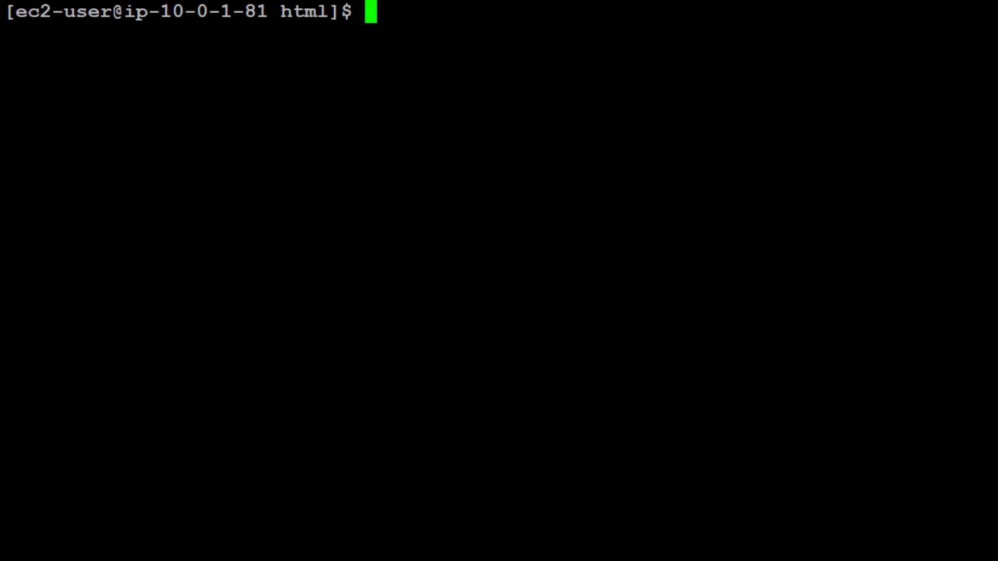
text(sudo )
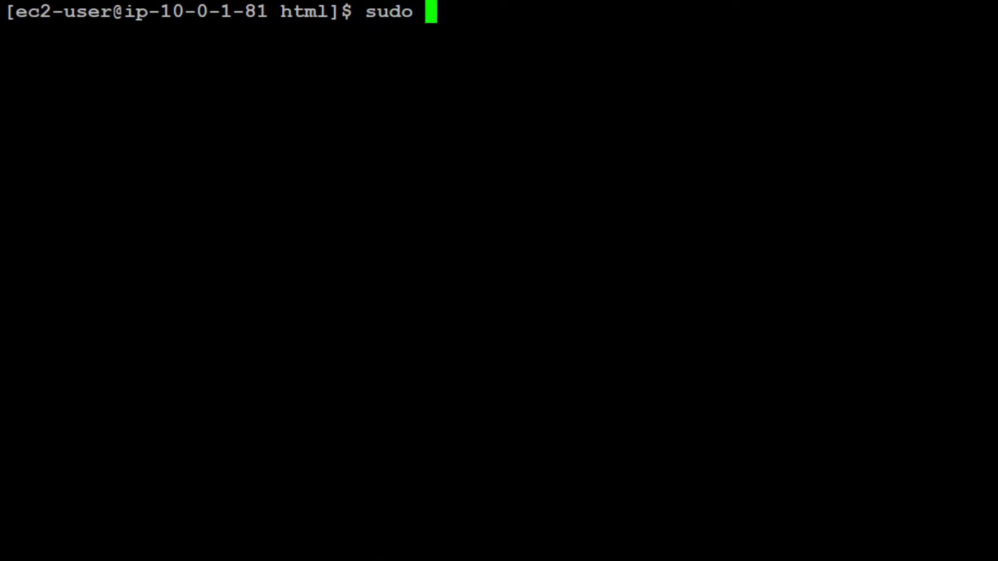
text(vi )
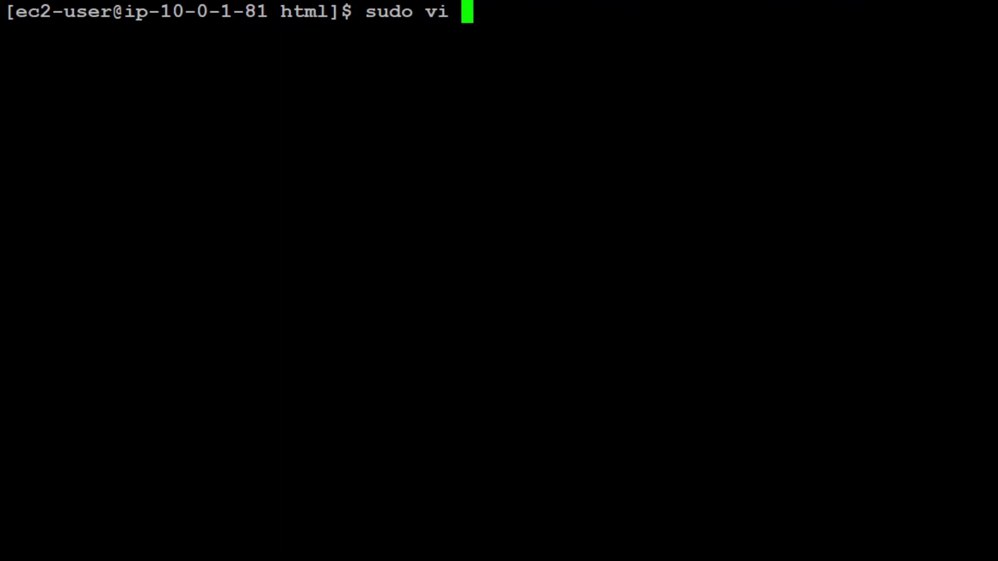
text(inde)
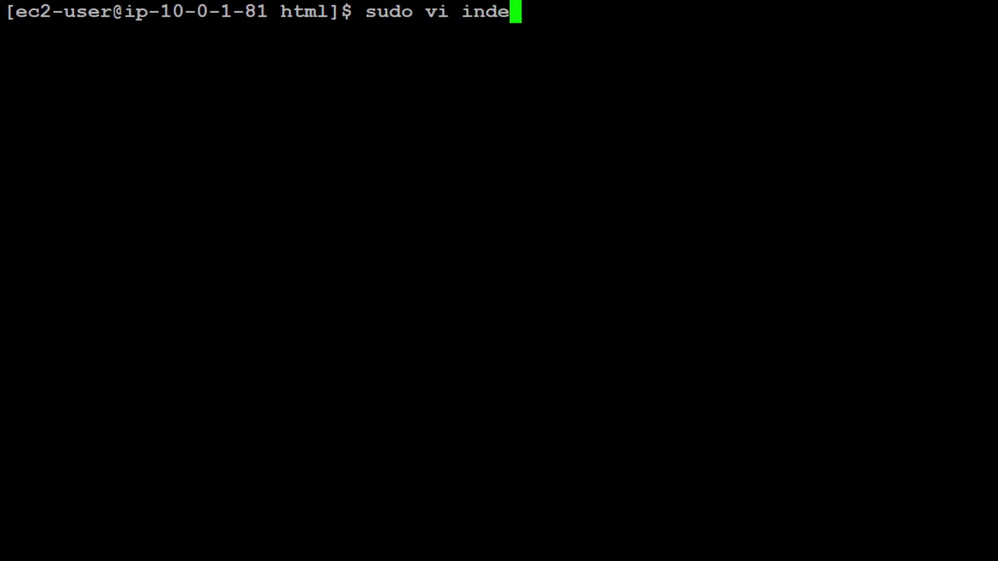
text(x.hmt)
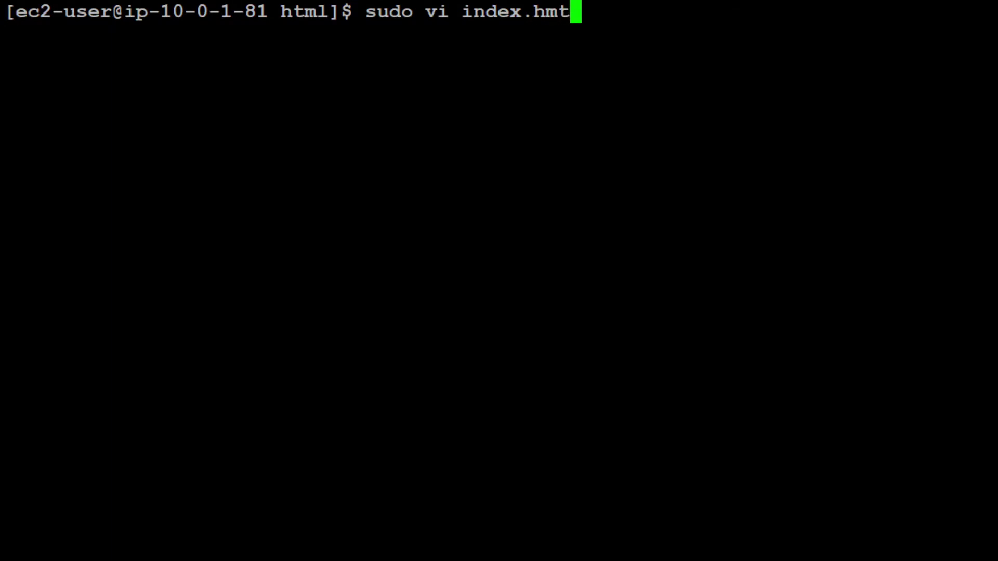
Open index.html in vi with sudo, fixing the misspelled file name
key(BackSpace)
key(BackSpace)
text(tl)
key(BackSpace)
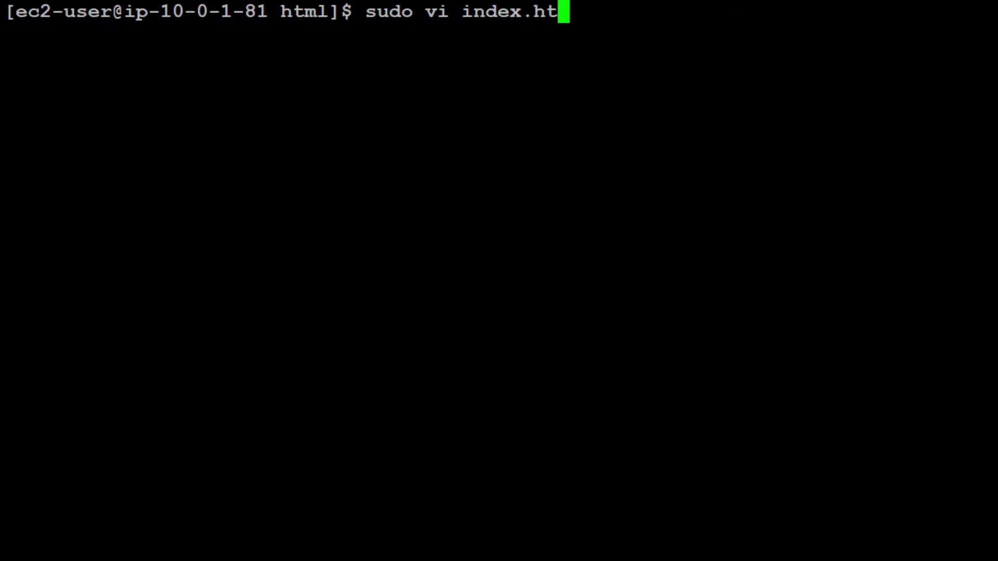
text(ml)
key(Return)
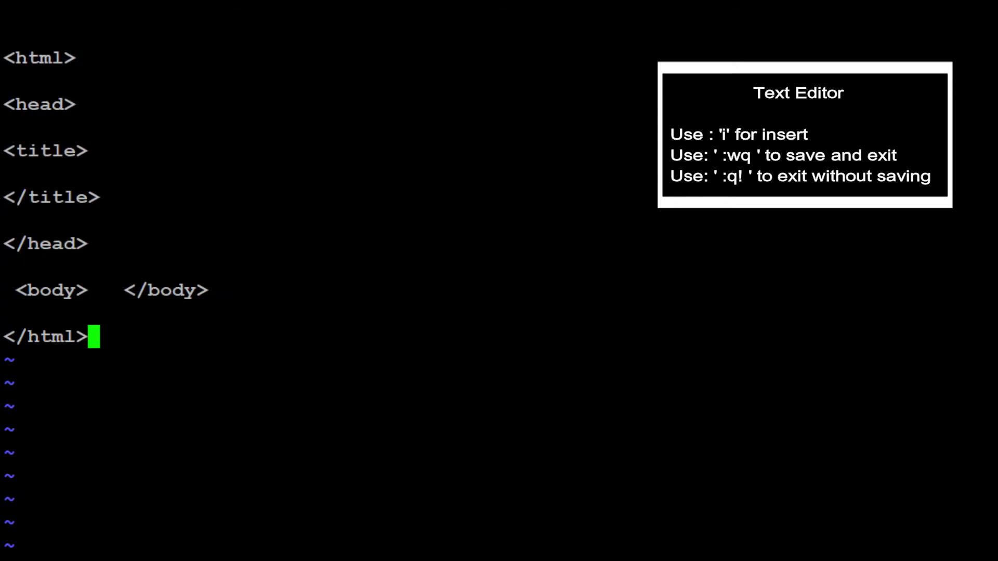
Set the page title to 'TechnoConfig Test Page', correcting stray letters
key(Up)
key(Up)
key(Up)
key(Up)
key(Up)
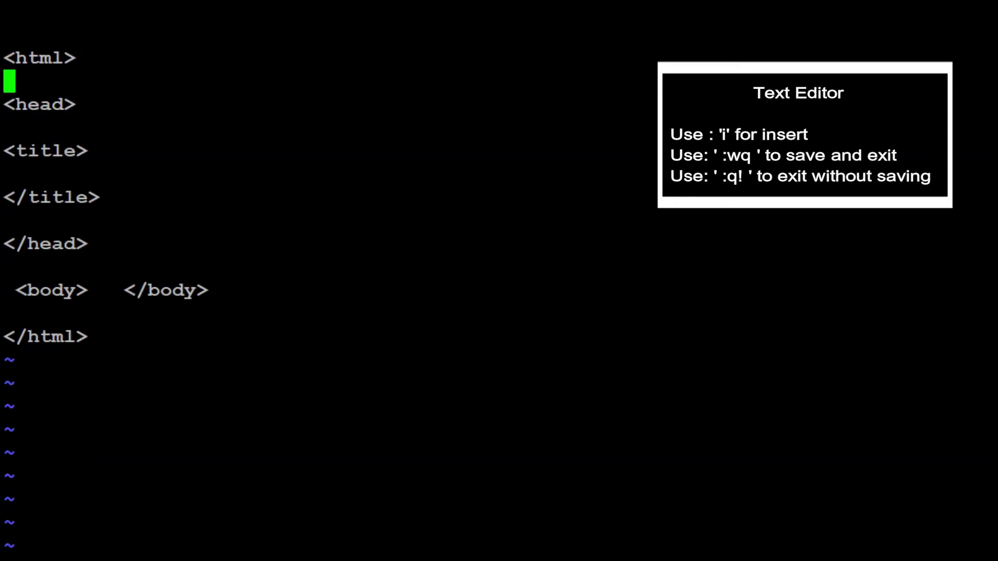
key(Up)
key(Left)
key(Left)
key(Left)
key(Left)
key(Left)
key(Left)
key(BackSpace)
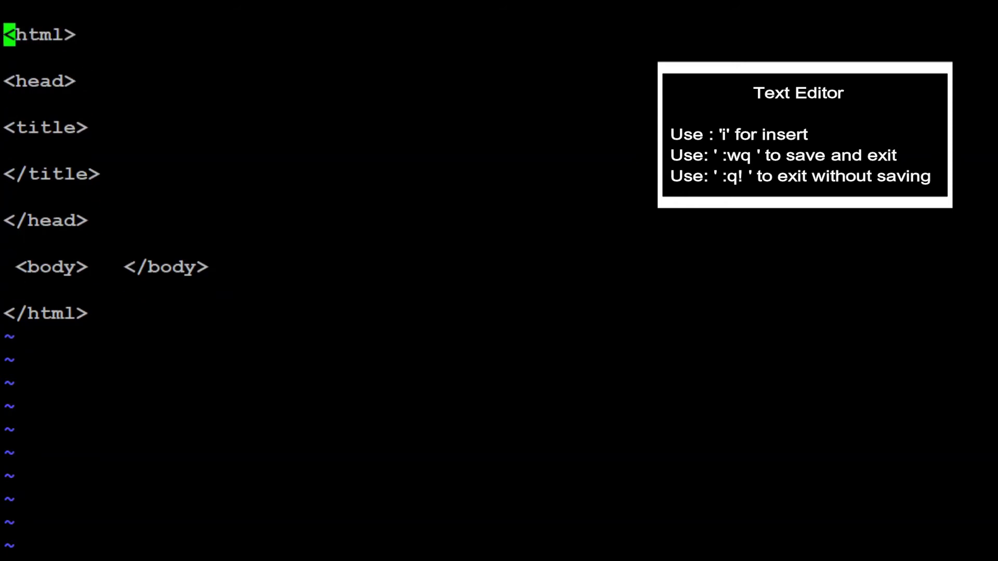
key(BackSpace)
key(Down)
key(Down)
key(Down)
key(Down)
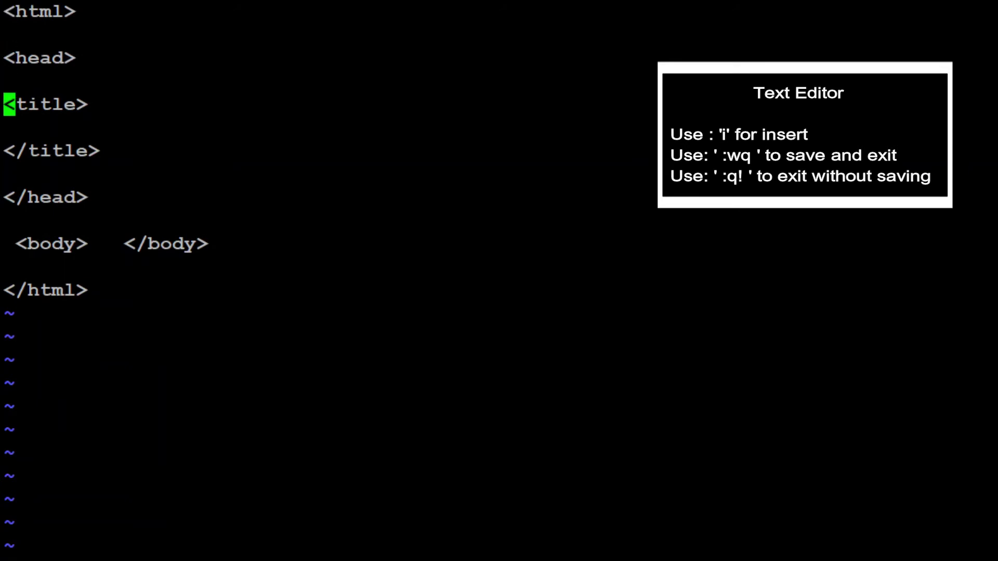
key(Down)
key(Up)
key(Right)
key(Right)
key(Right)
key(Right)
key(Right)
key(Right)
key(Right)
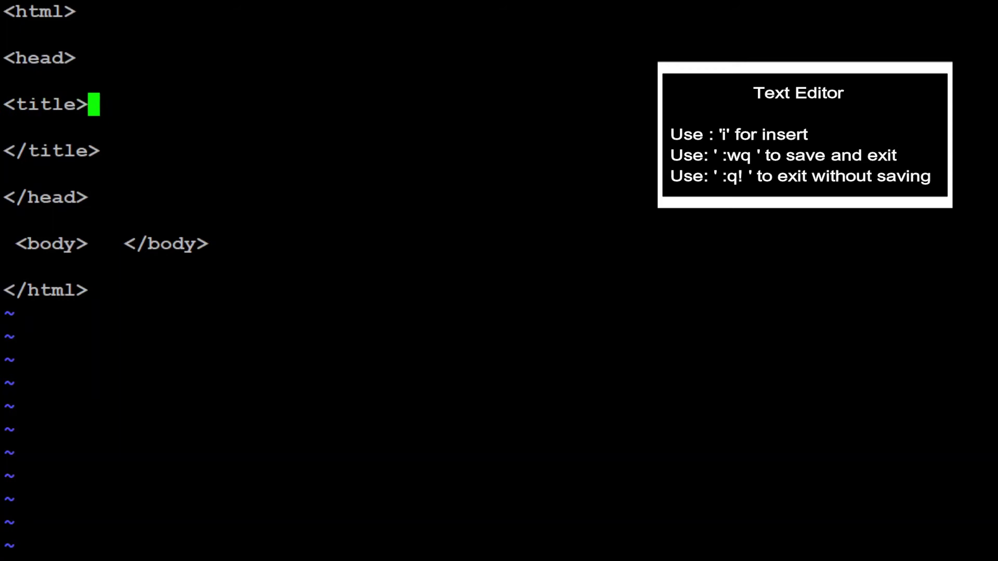
text( t)
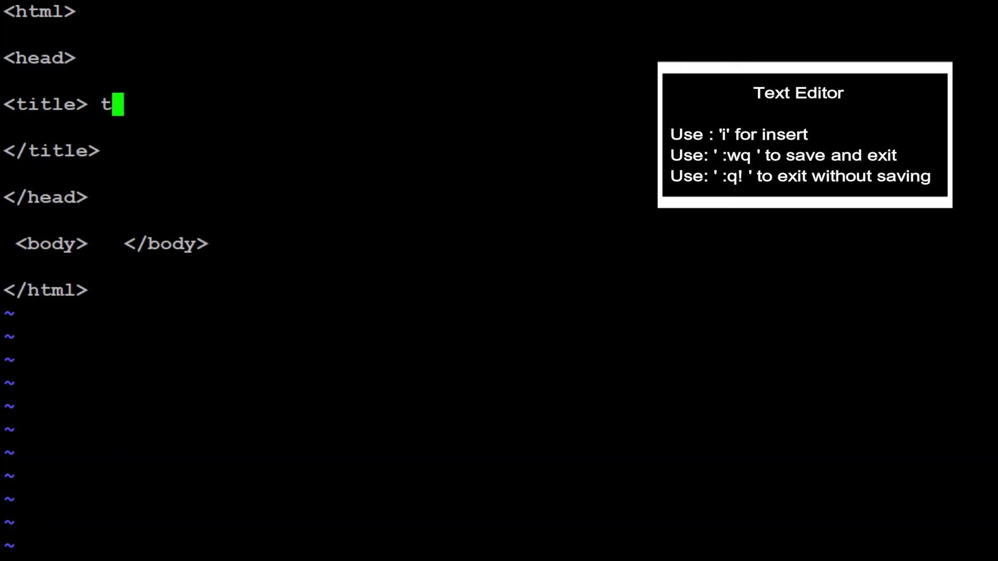
key(BackSpace)
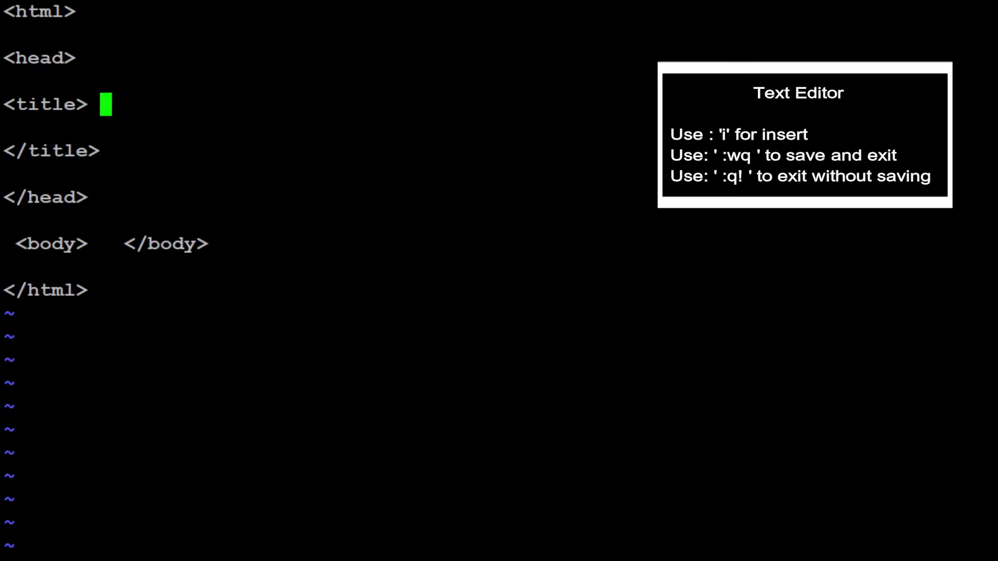
text(Tech)
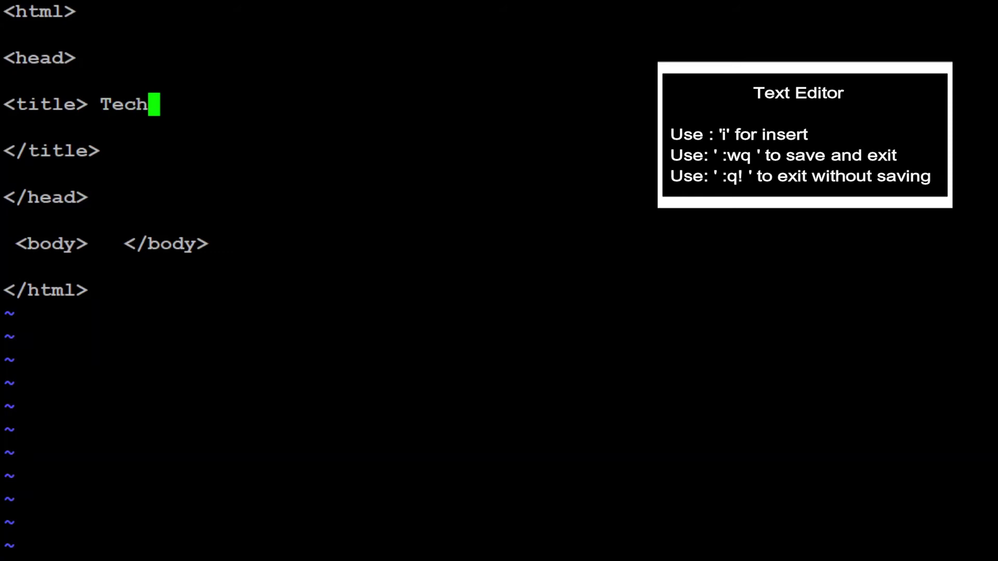
text(n)
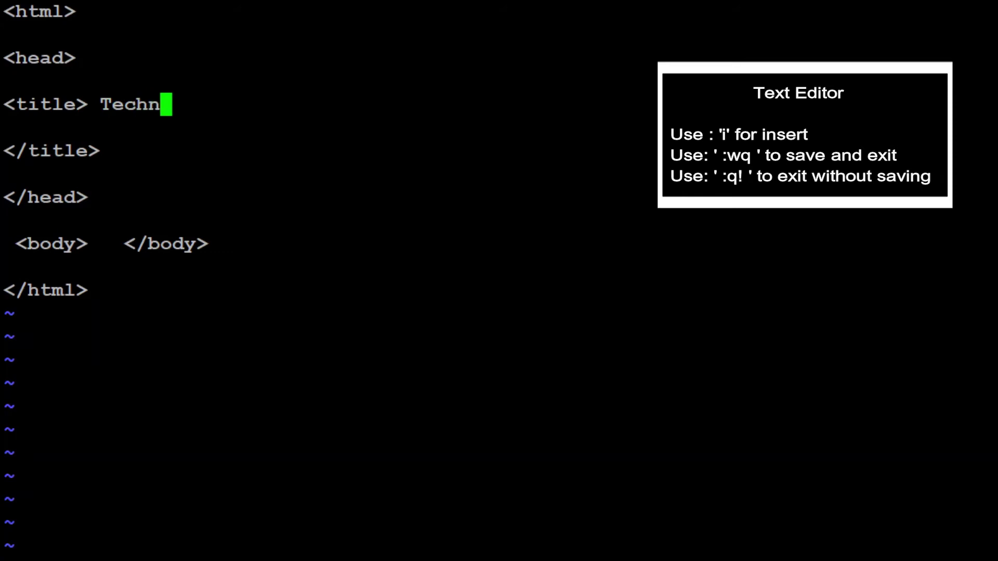
text(oConfige)
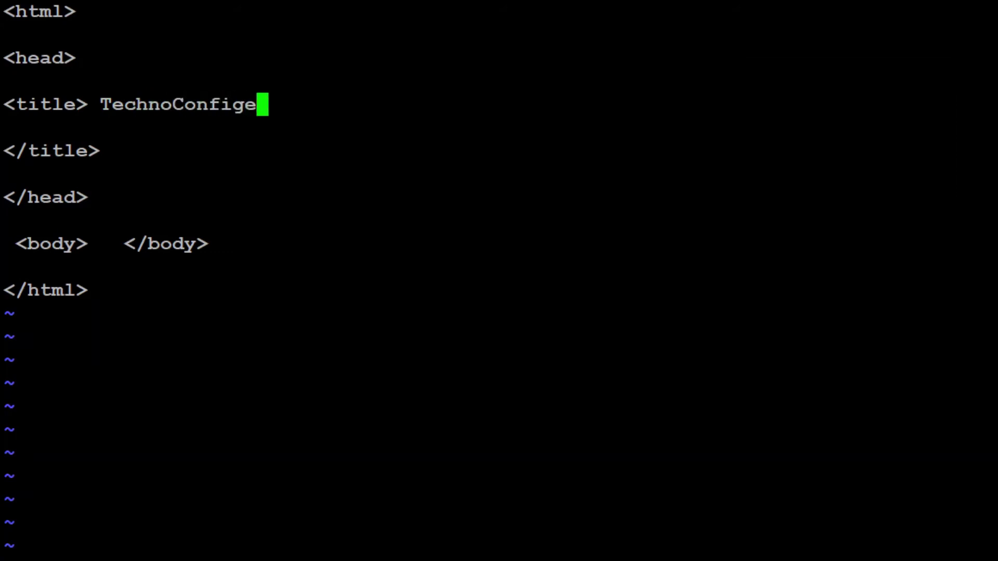
key(BackSpace)
text(T)
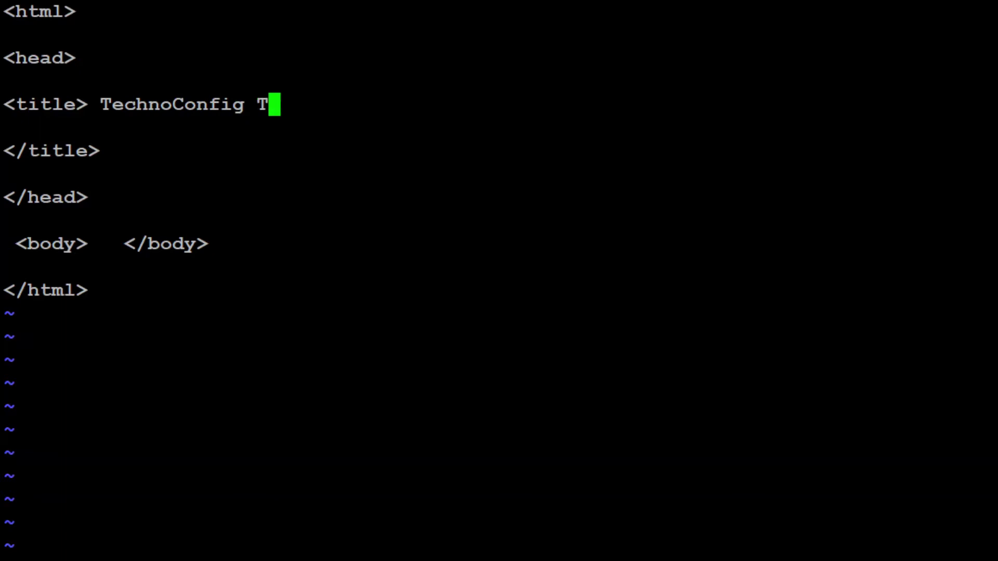
text(est Pa)
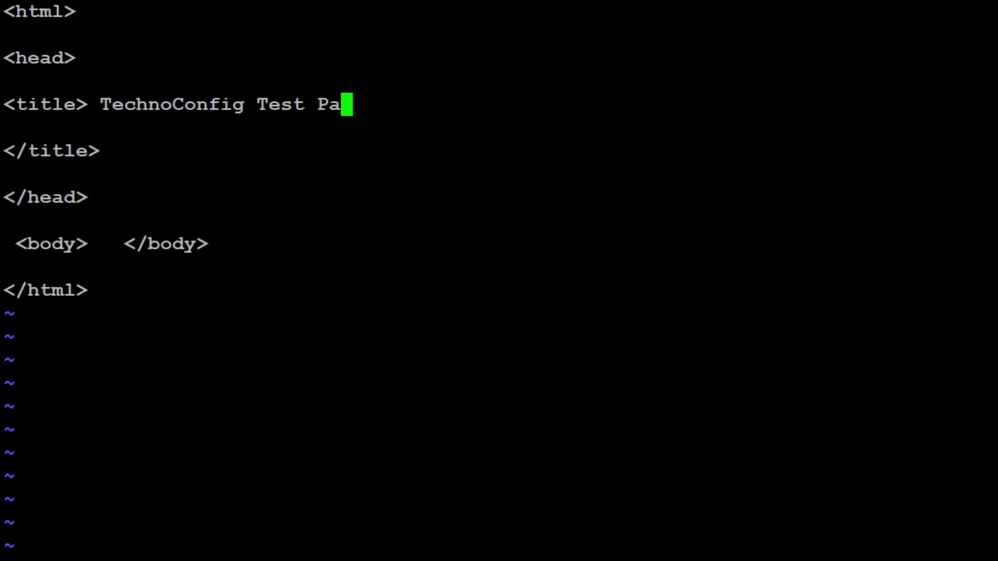
text(ge)
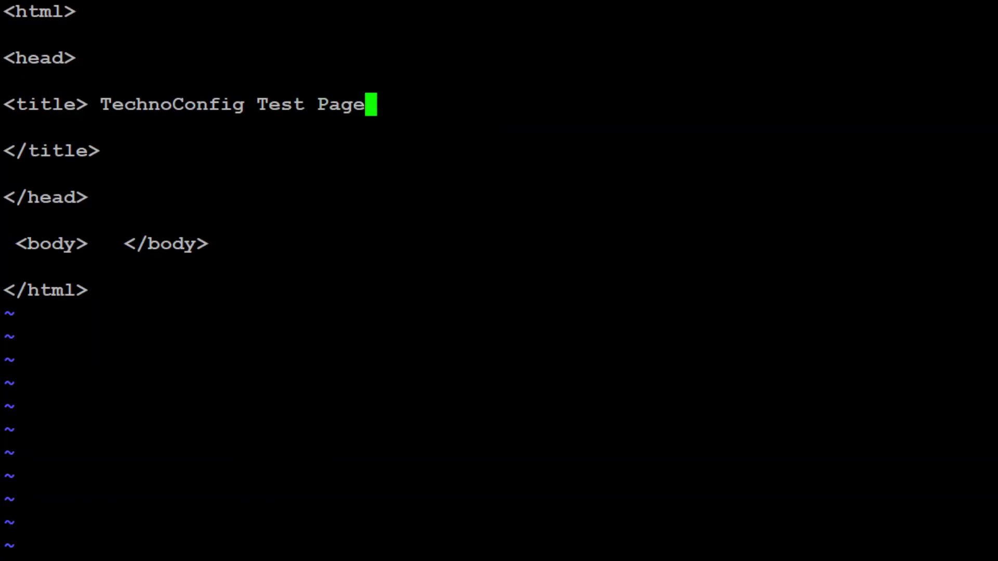
Add body text 'This is Apache Test Page', fix its typos, and exit vi
key(Down)
key(Down)
key(Down)
key(Down)
key(Down)
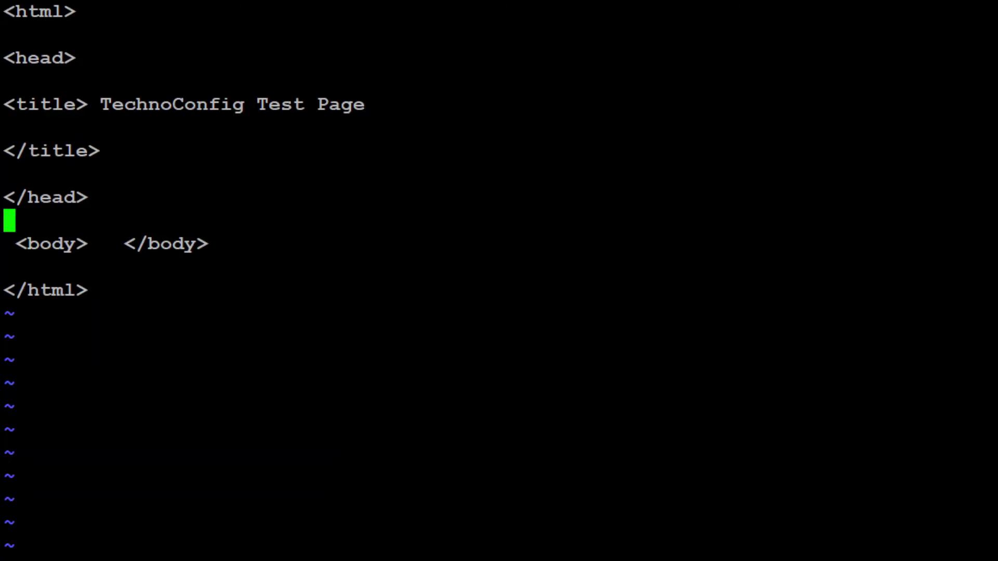
key(Down)
key(Left)
key(Left)
key(Left)
key(Left)
key(Left)
key(Left)
key(Left)
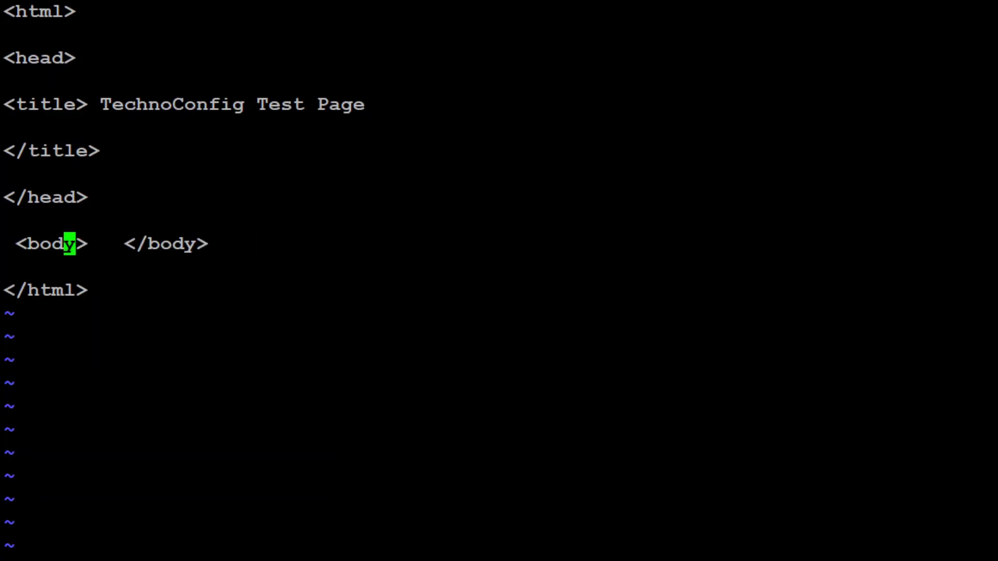
key(Right)
key(Right)
text(Th)
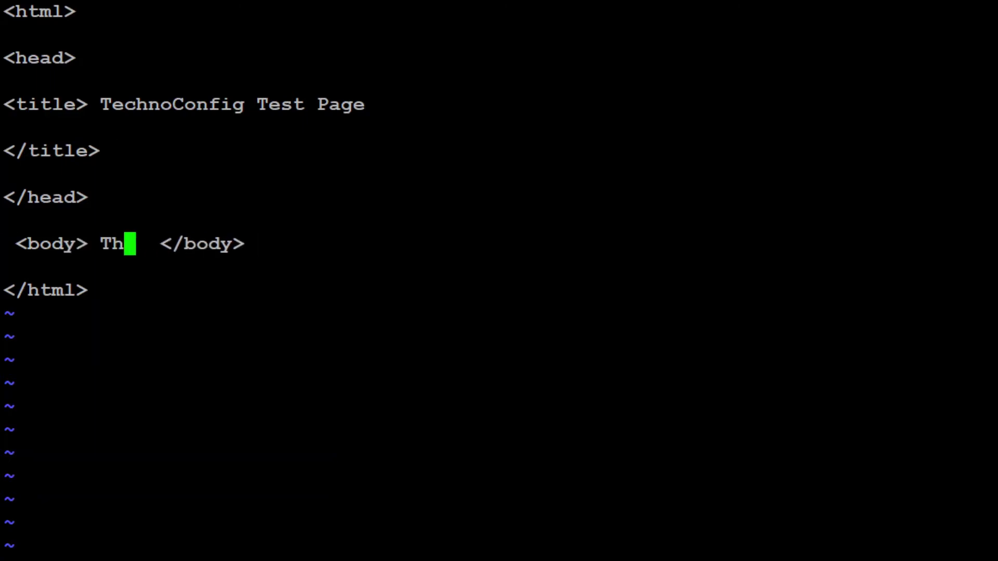
text(is is )
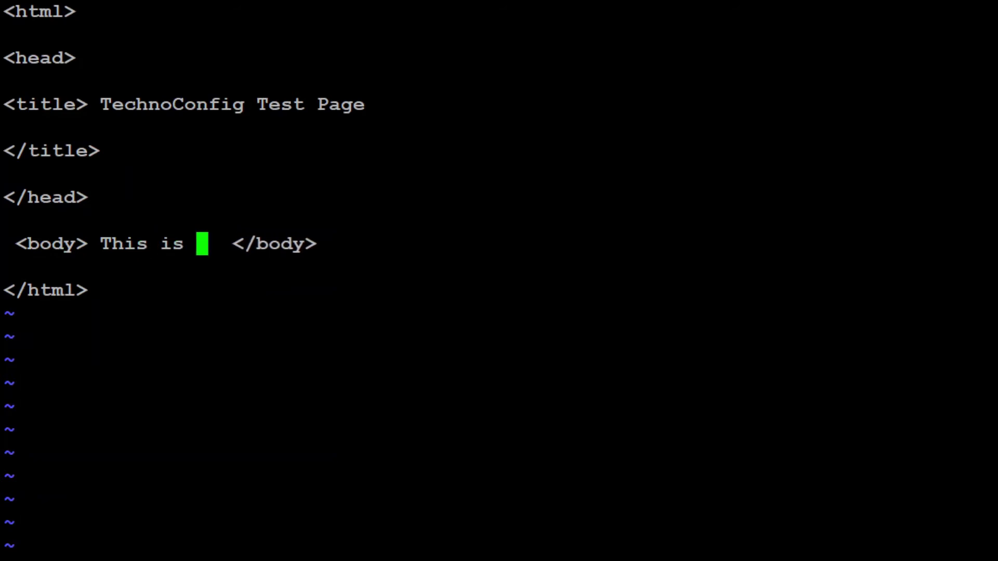
text(Q)
key(BackSpace)
text(A)
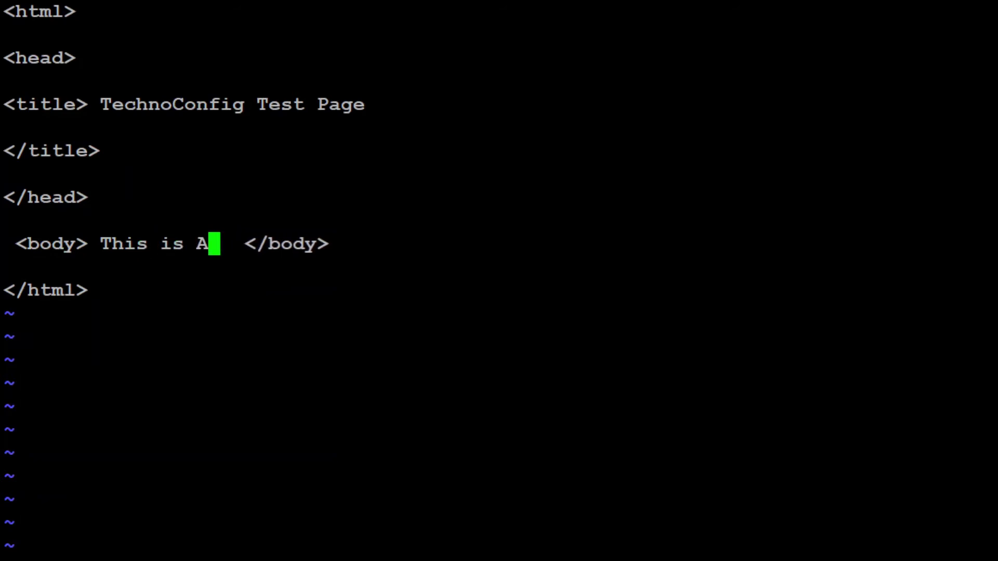
text(p)
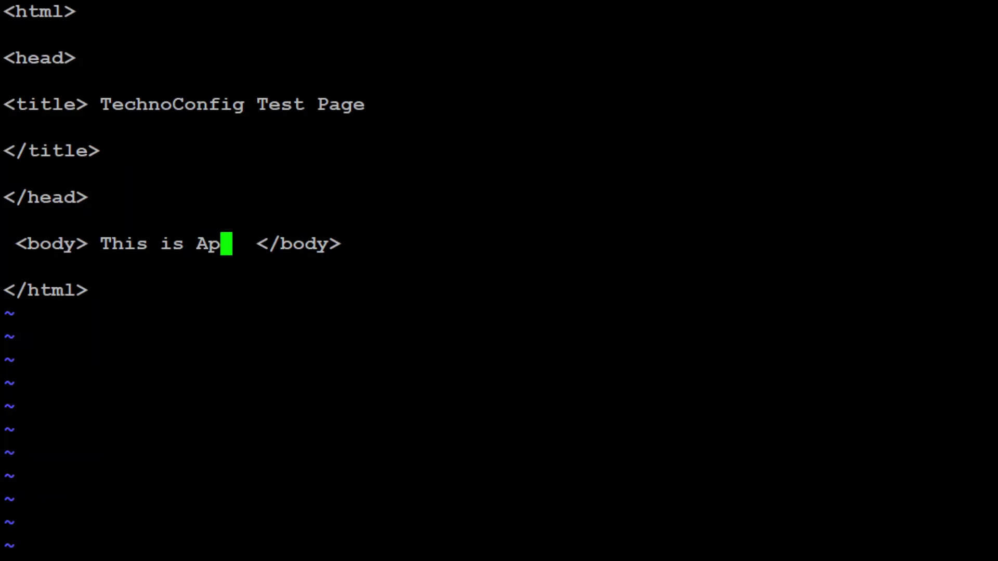
text(ache  Te)
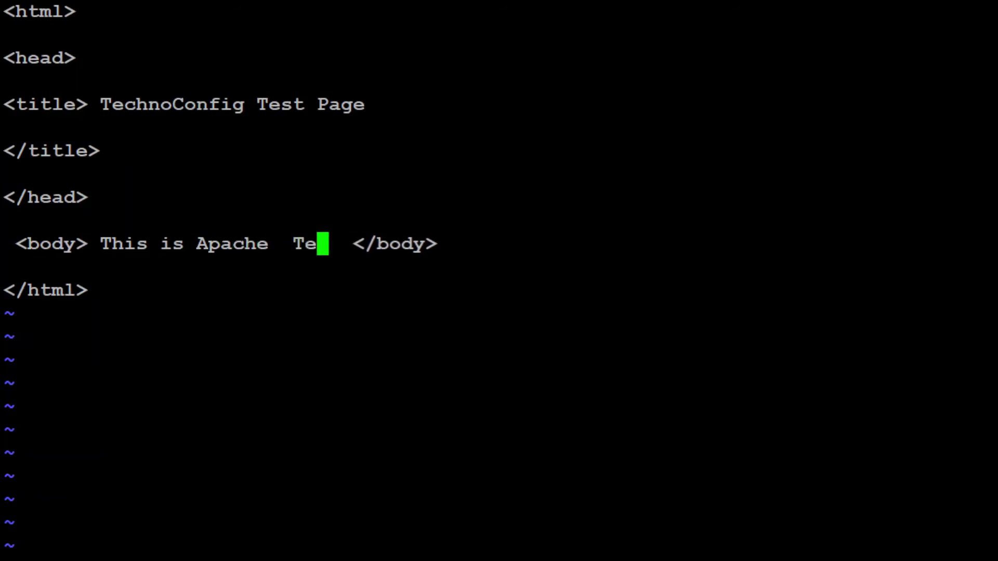
text(st Pag)
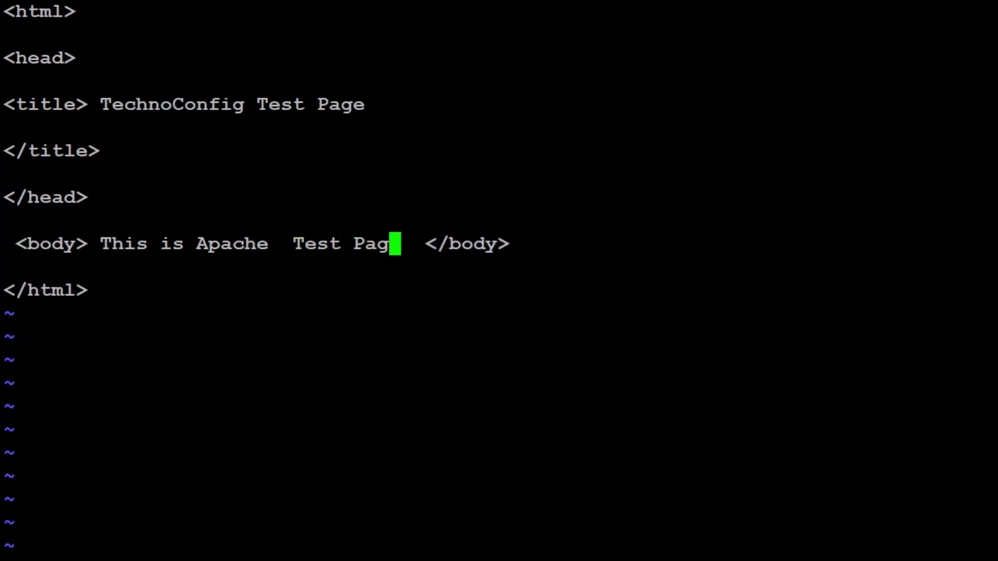
text(e)
key(Left)
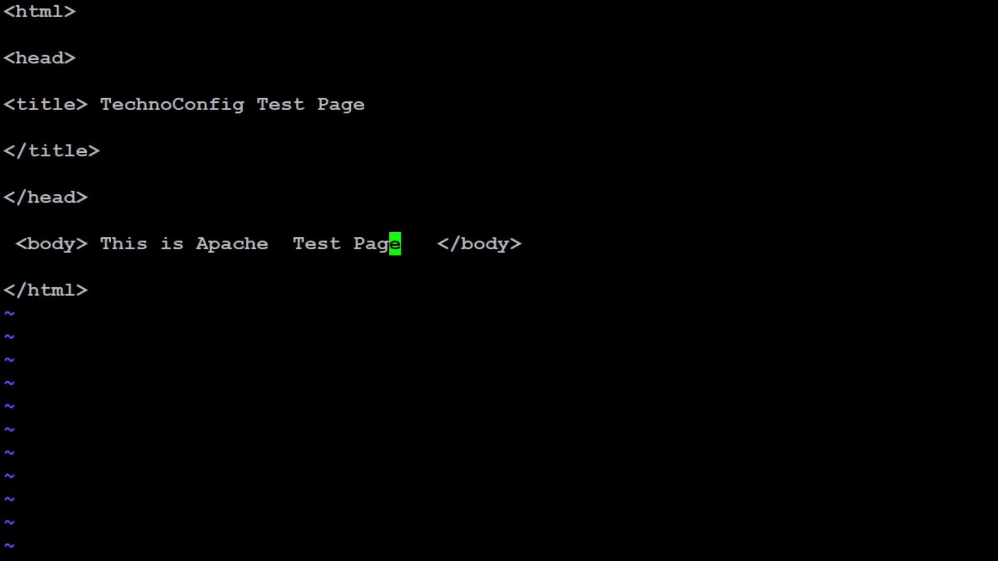
key(Left)
key(Left)
key(Left)
key(Left)
key(BackSpace)
key(Right)
key(Right)
key(Right)
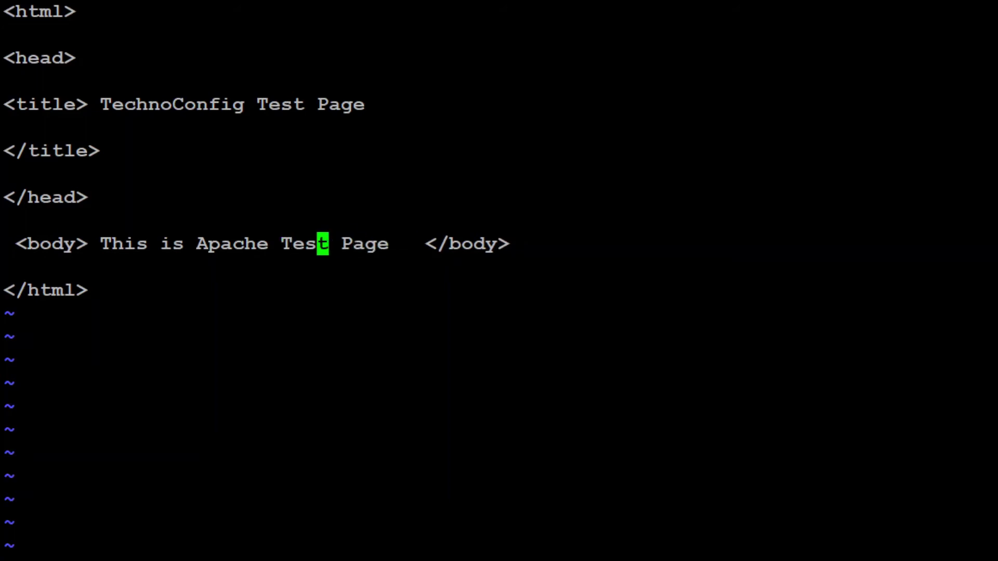
key(Left)
text(:q)
key(Return)
key(ctrl+l)
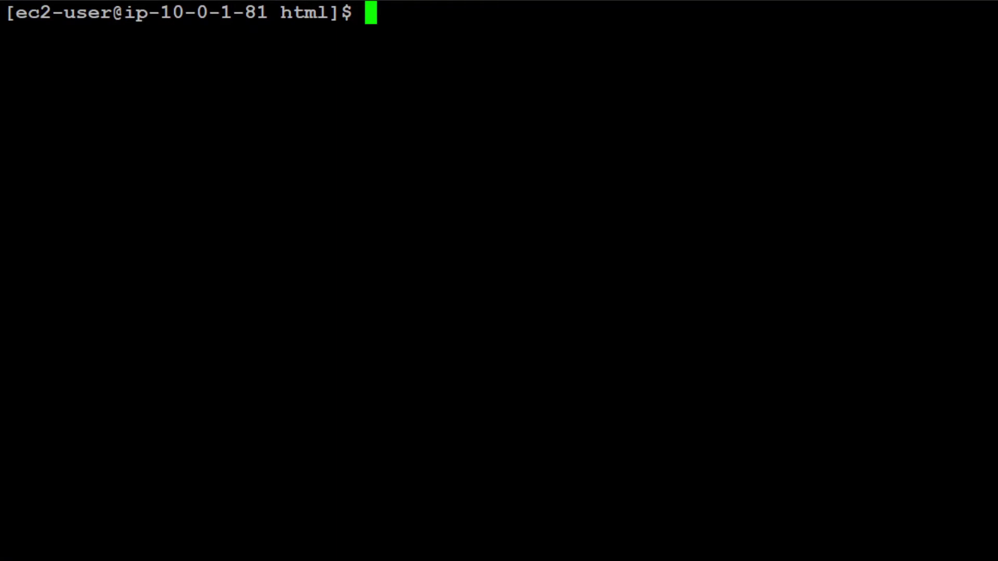
text(ls -al)
key(Return)
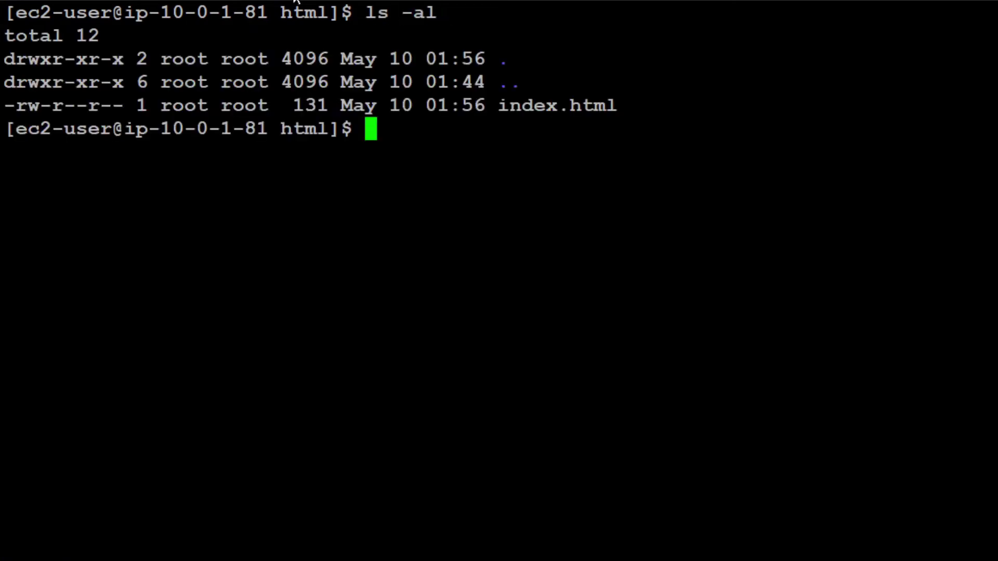
drag(280, 12, 337, 12)
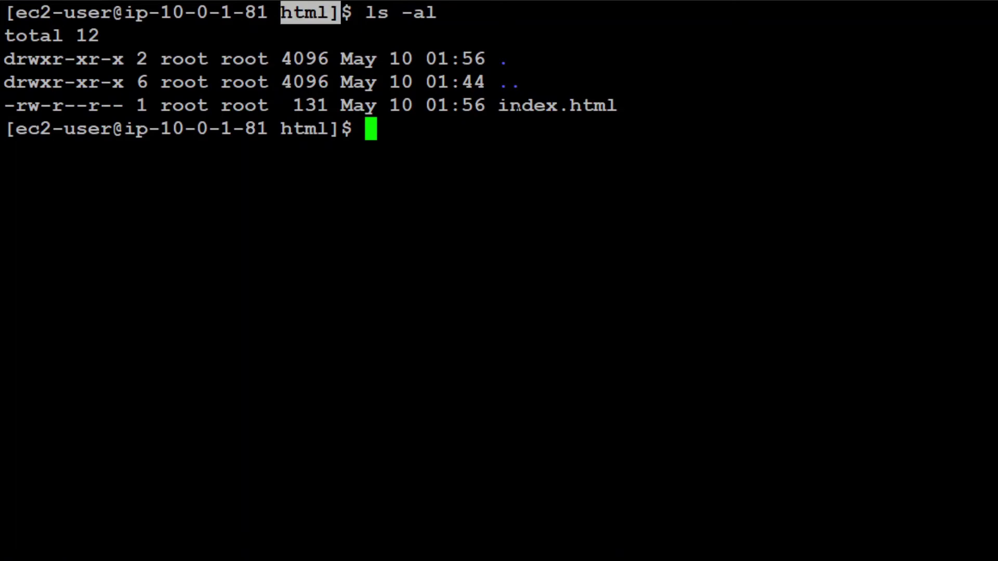
drag(487, 106, 617, 107)
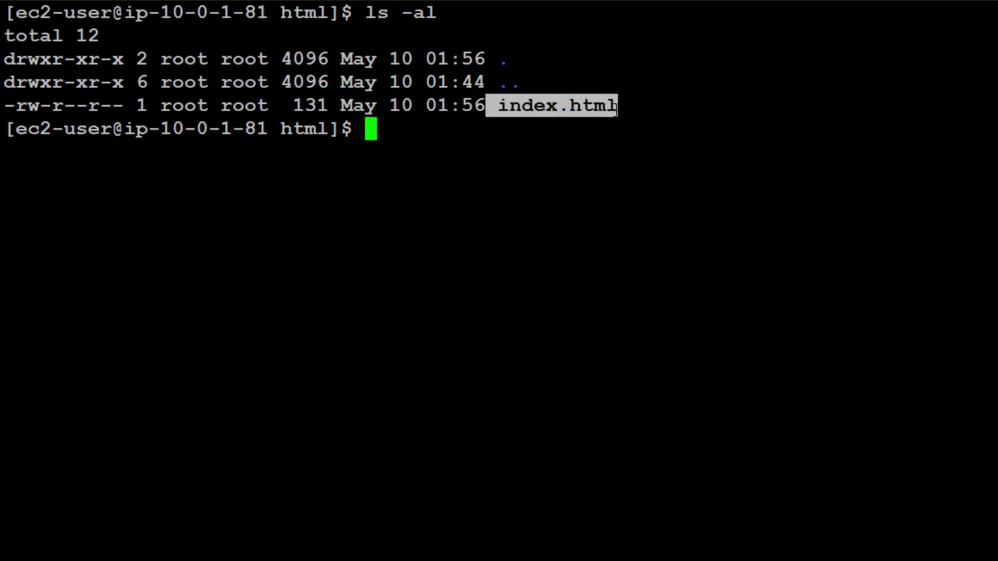
key(ctrl+l)
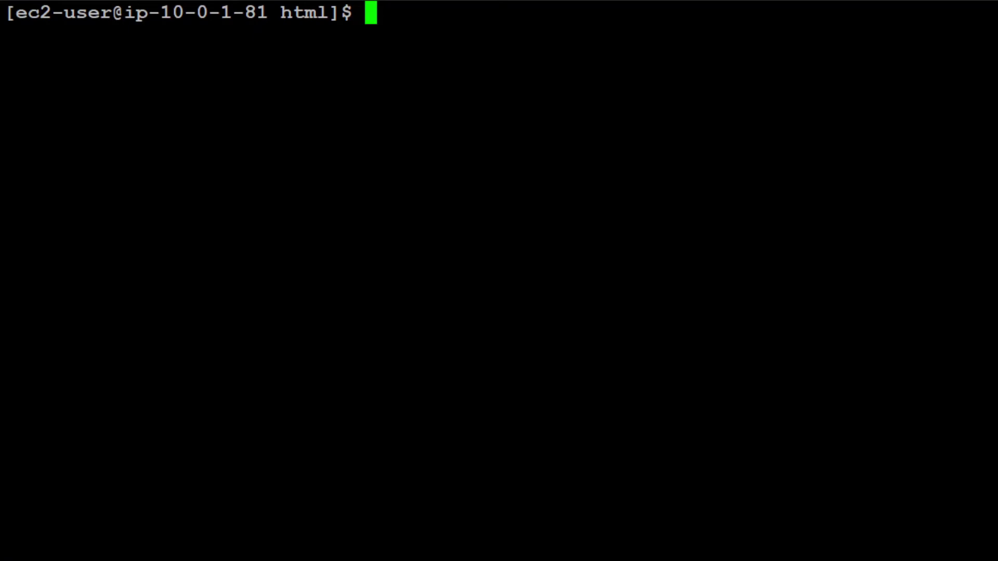
text(su)
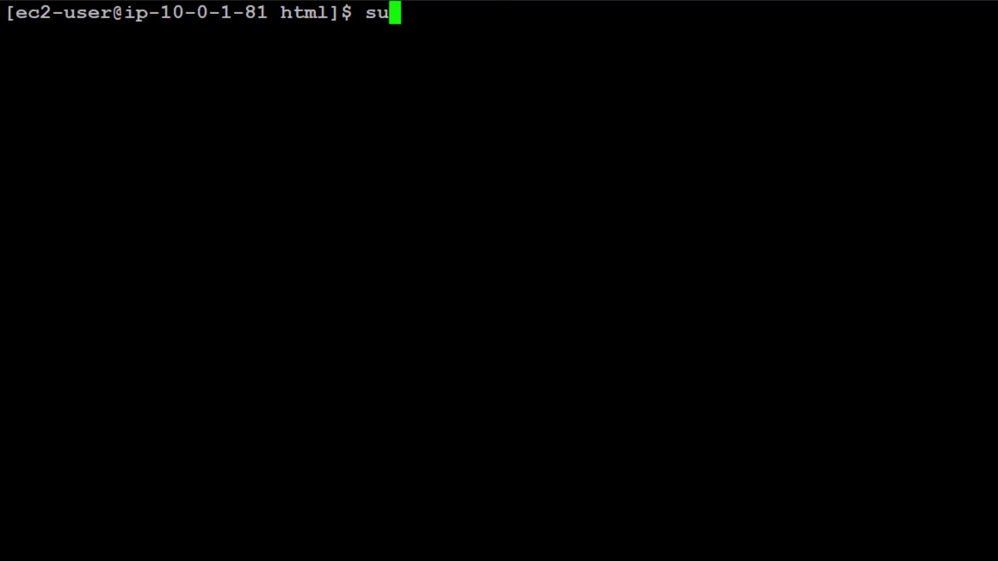
text(d)
Enable httpd at boot with 'sudo chkconfig httpd on'
key(BackSpace)
text(o )
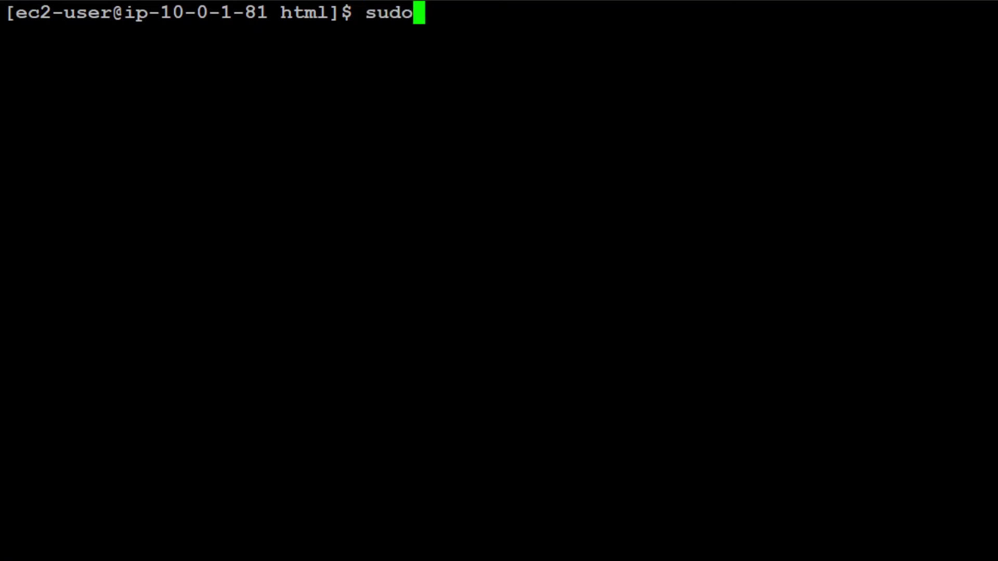
text(chkco)
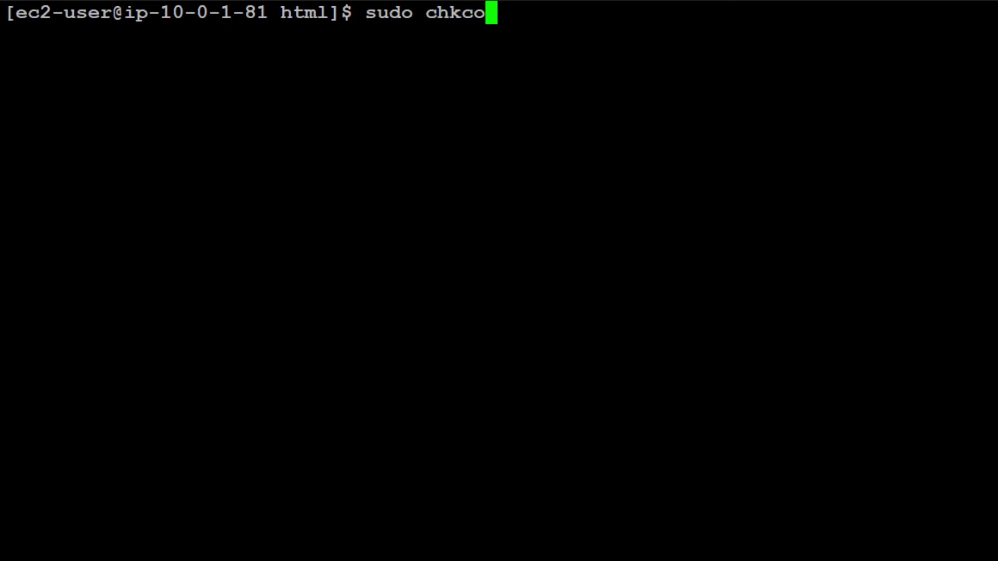
text(nfig)
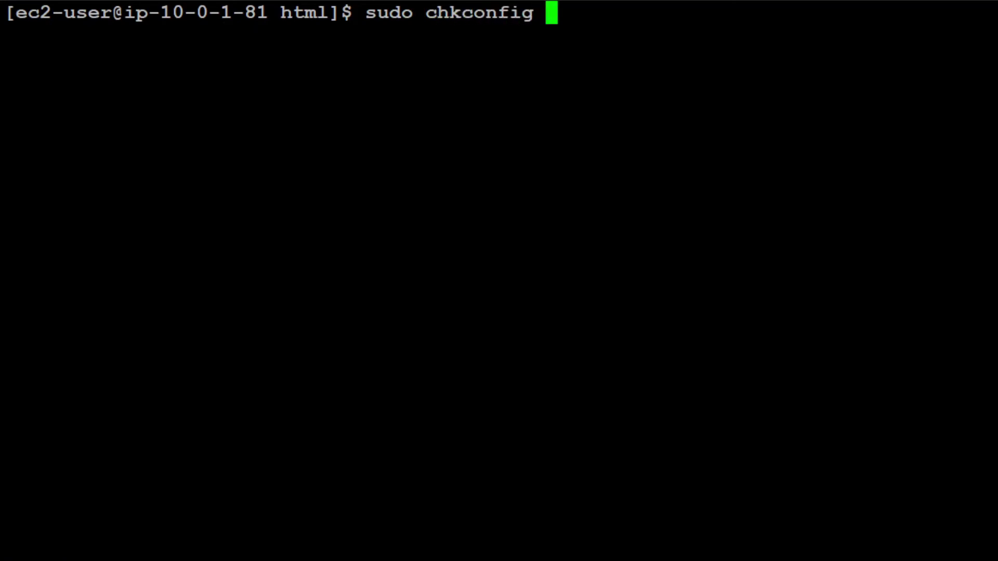
text(httpd )
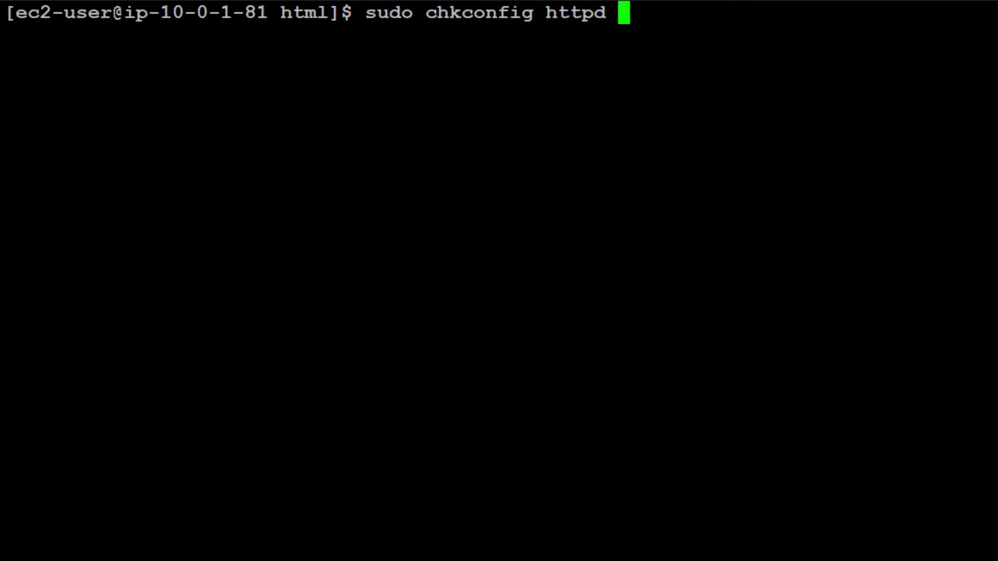
text(on)
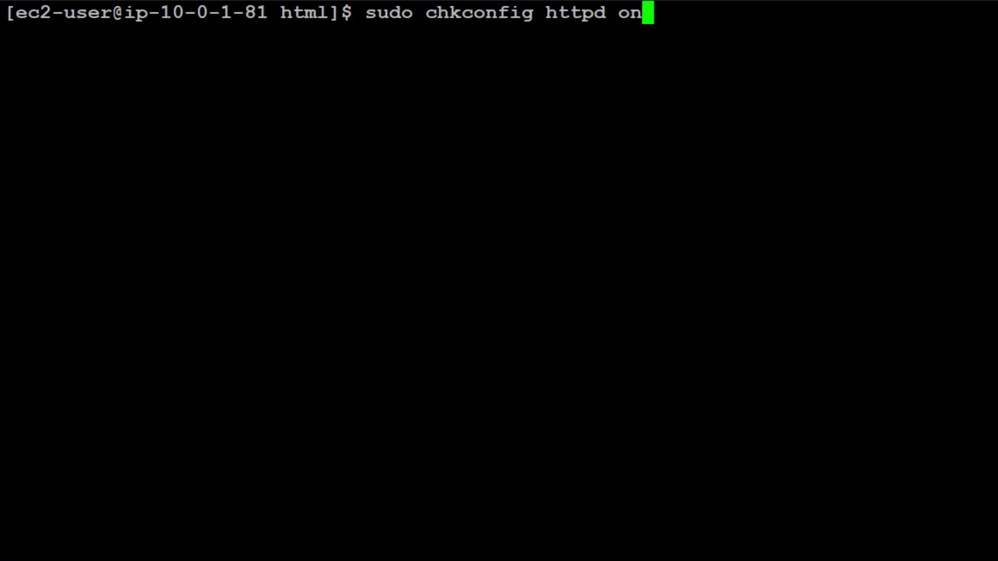
key(Return)
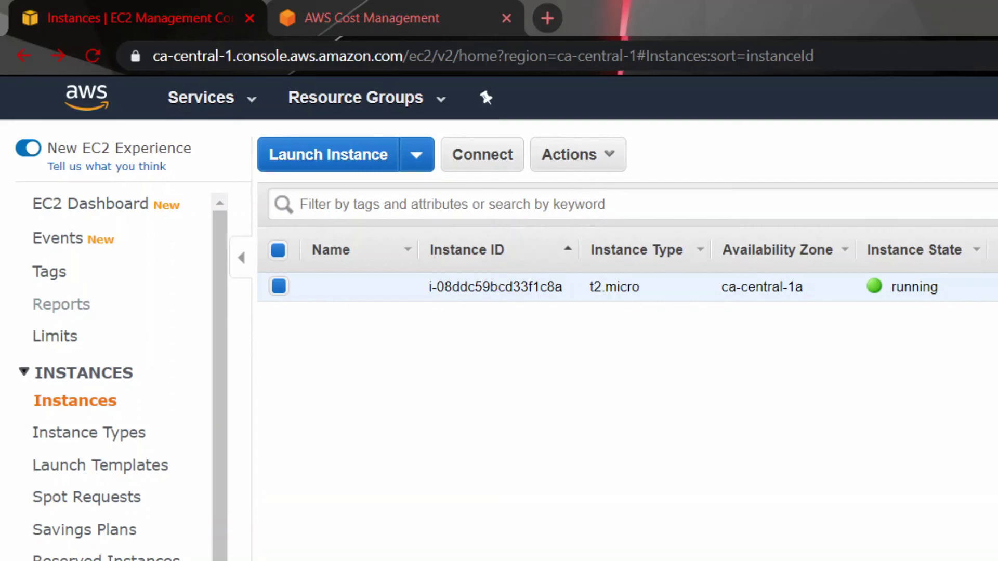
scroll(627, 345, right, 2)
scroll(627, 346, right, 10)
scroll(627, 346, left, 2)
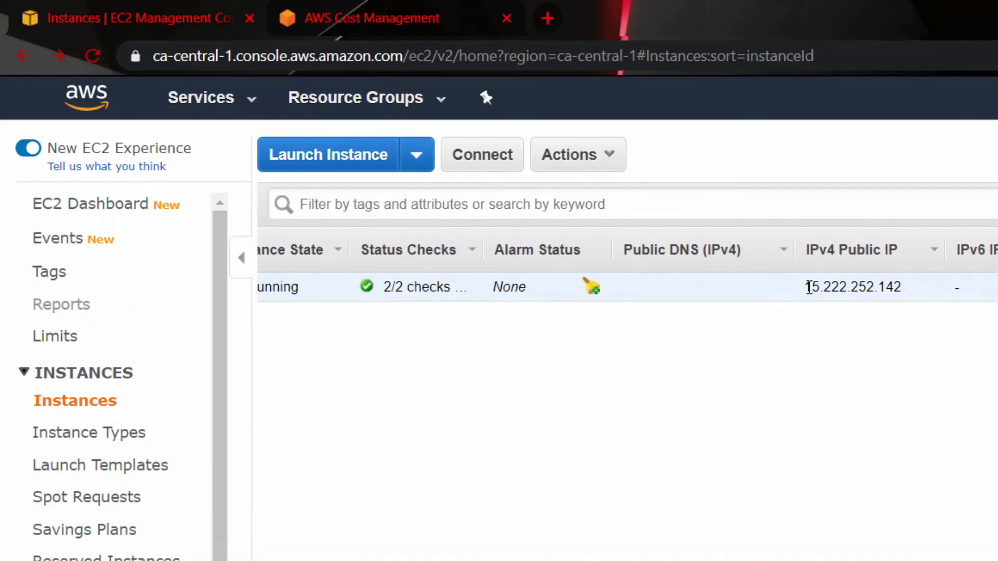
Select the public IPv4 address 15.222.252.142 in the Instances table
drag(807, 287, 912, 303)
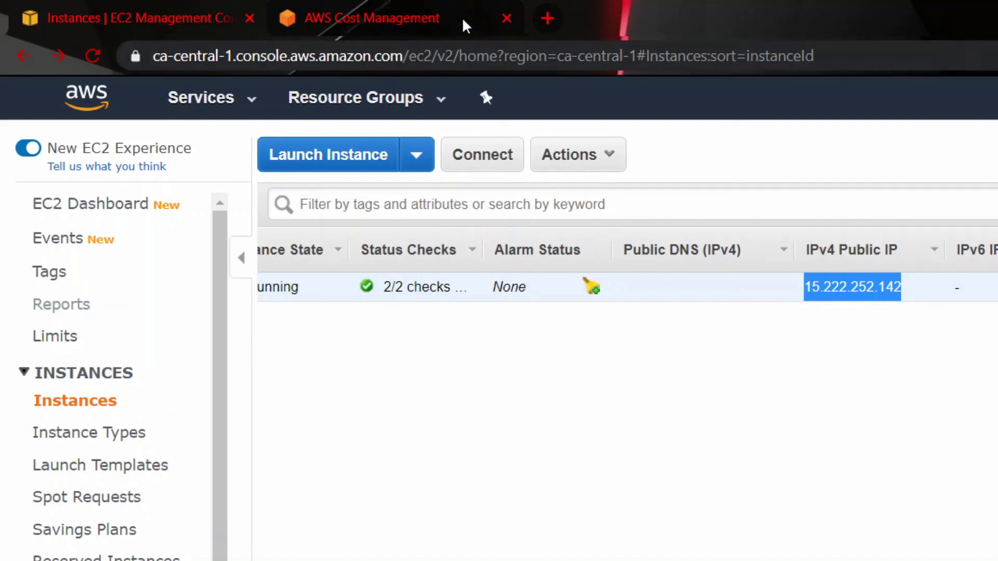
In the second tab, load 15.222.252.142/index.html, fixing the 'hmtl' typo
click(425, 4)
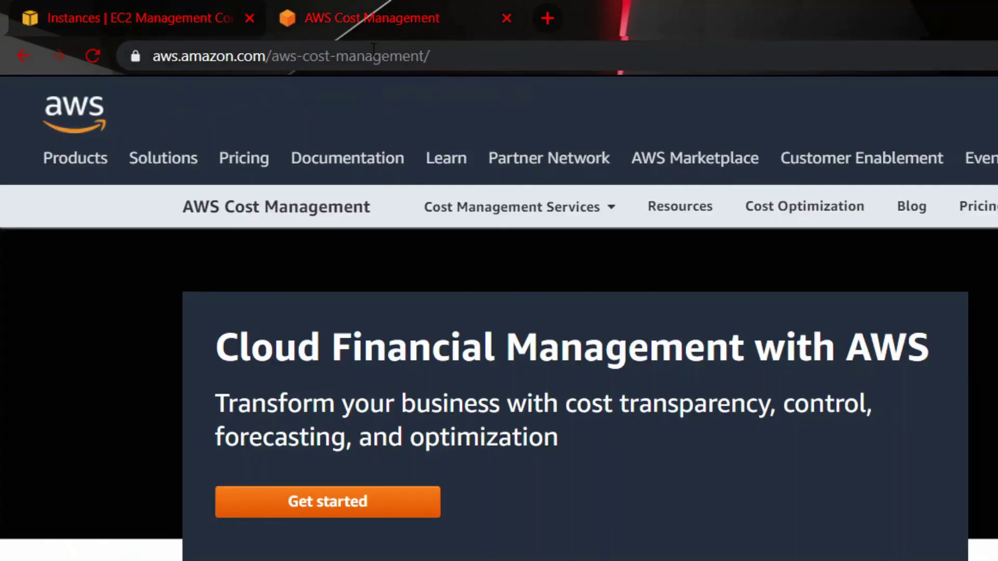
click(357, 64)
text(15.222.252.142)
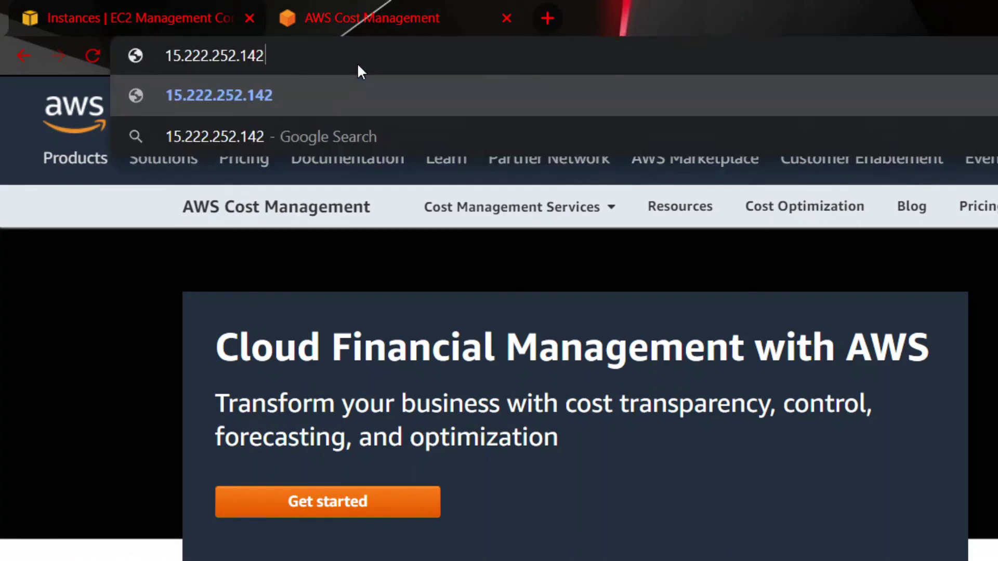
text(/)
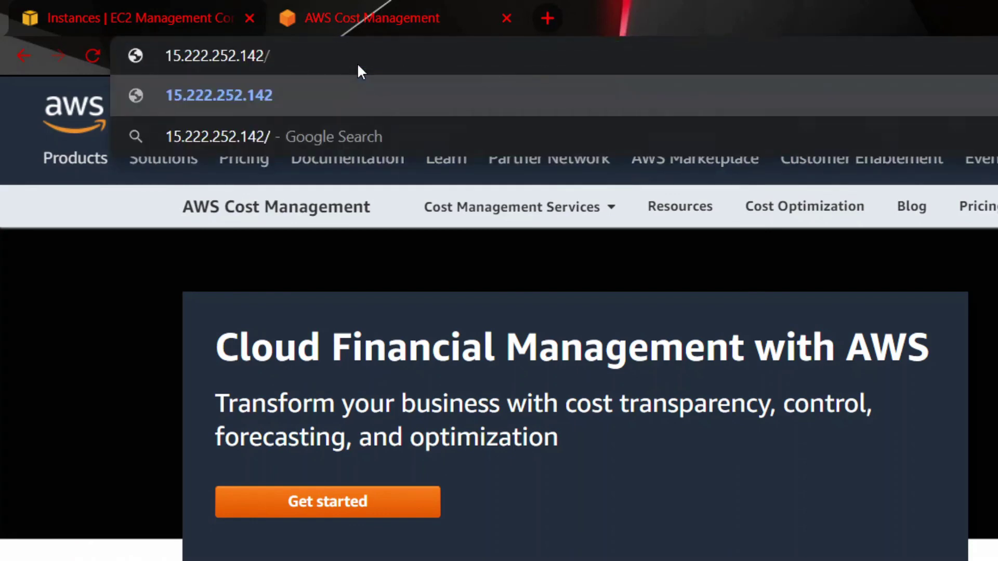
text(index.h)
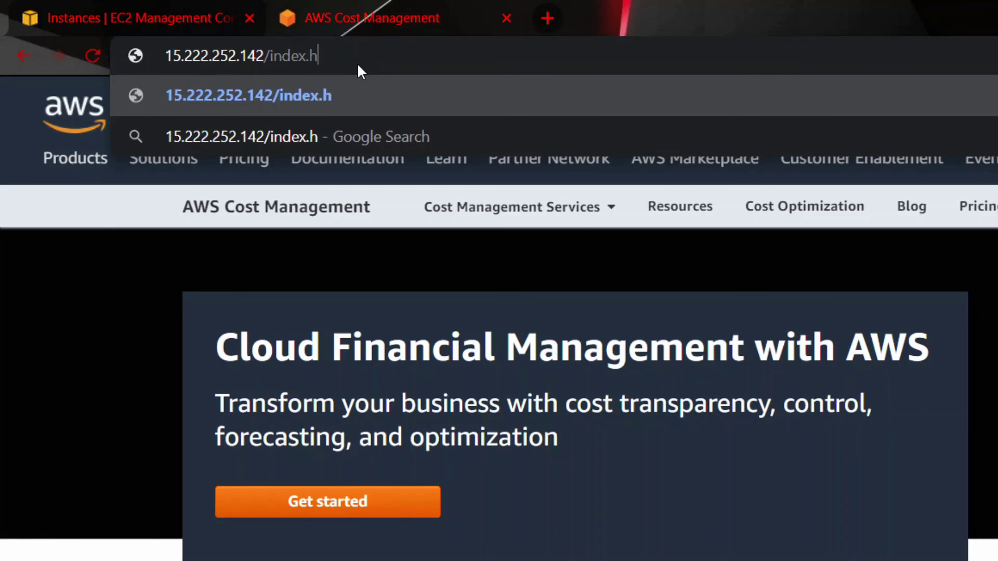
text(mtl)
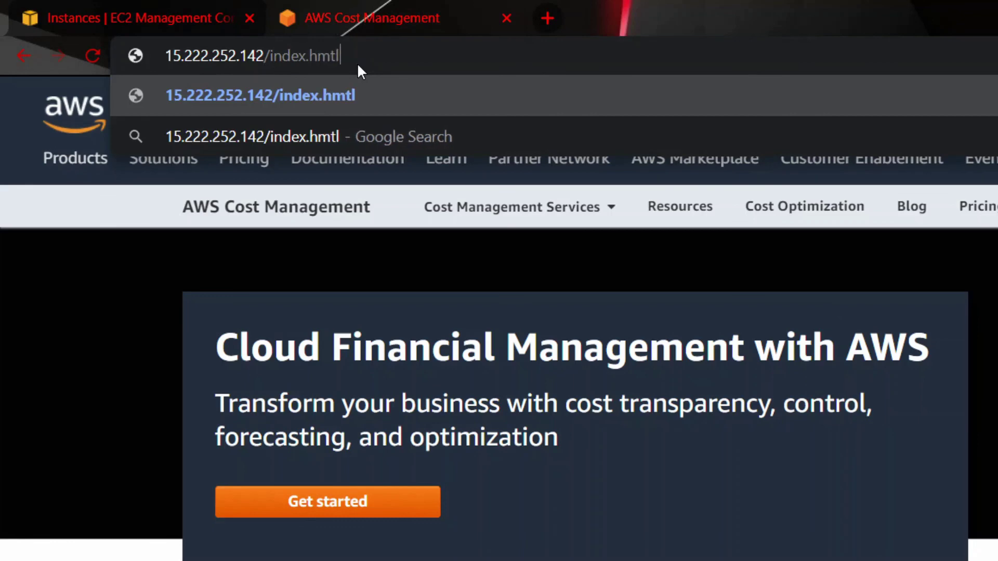
key(BackSpace)
key(BackSpace)
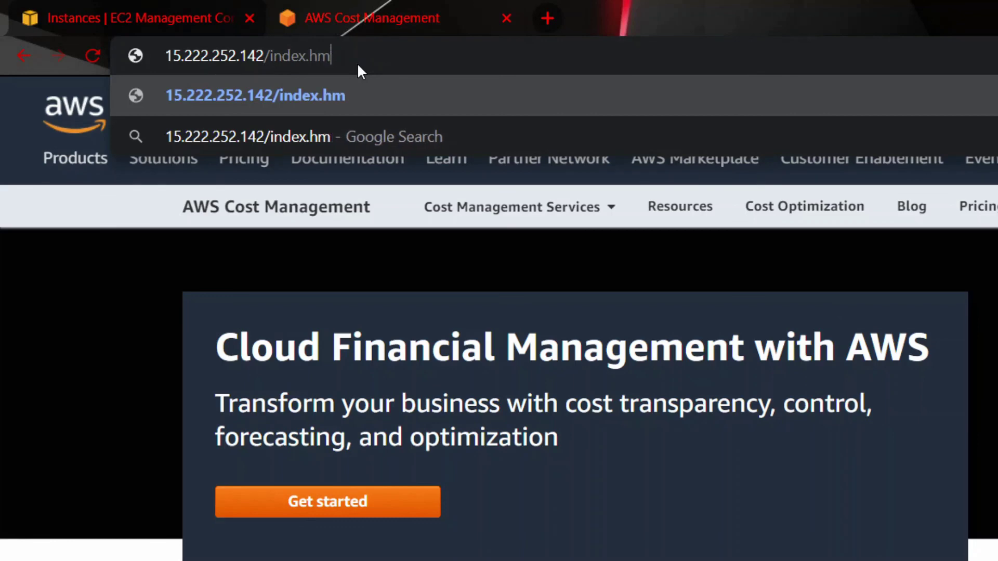
key(BackSpace)
text(tml)
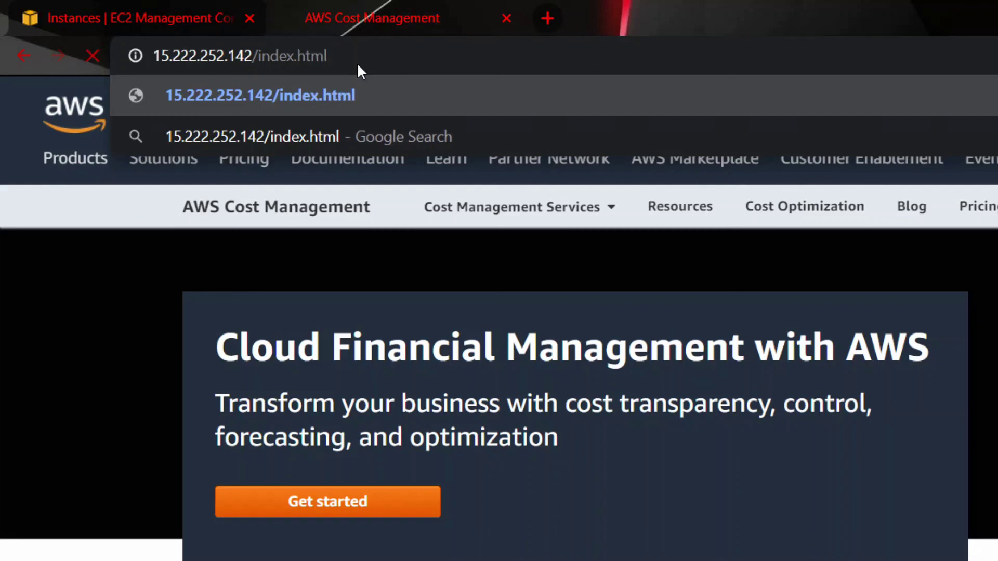
key(Return)
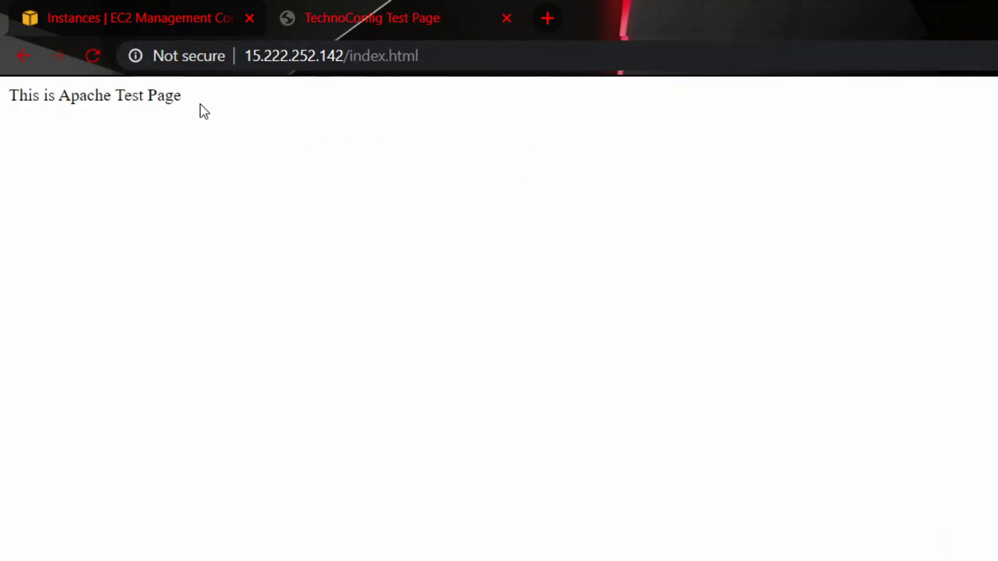
drag(187, 102, 14, 104)
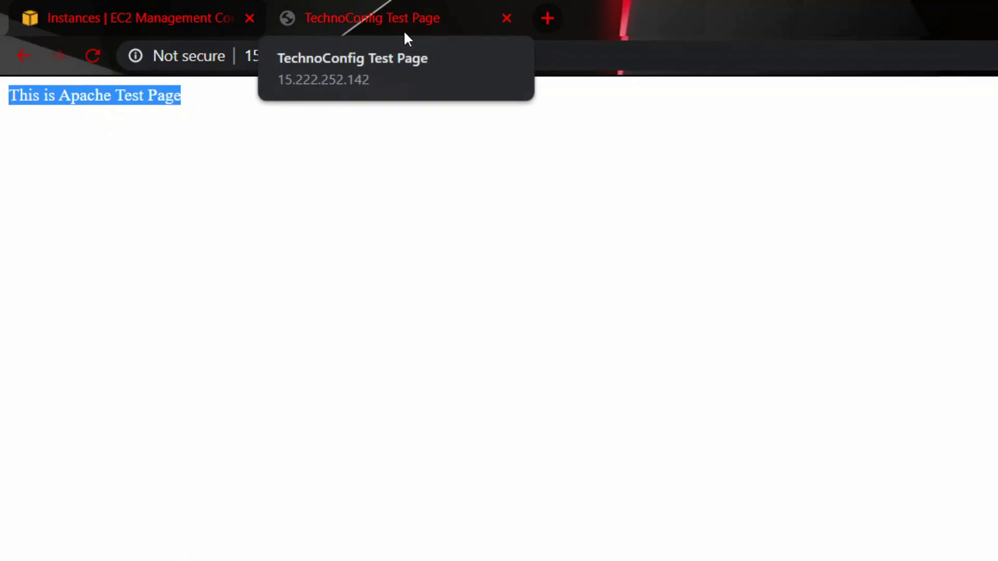
click(310, 164)
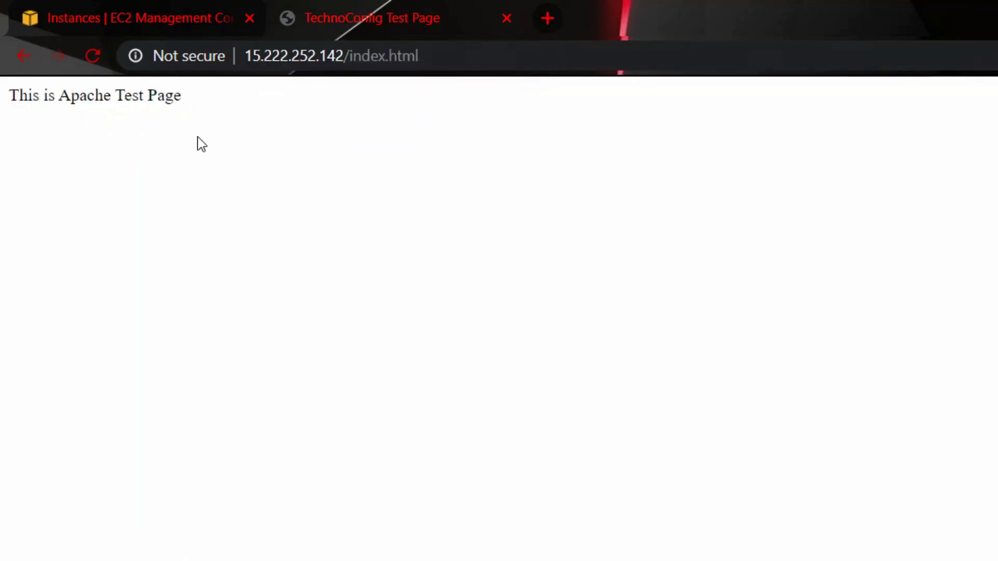